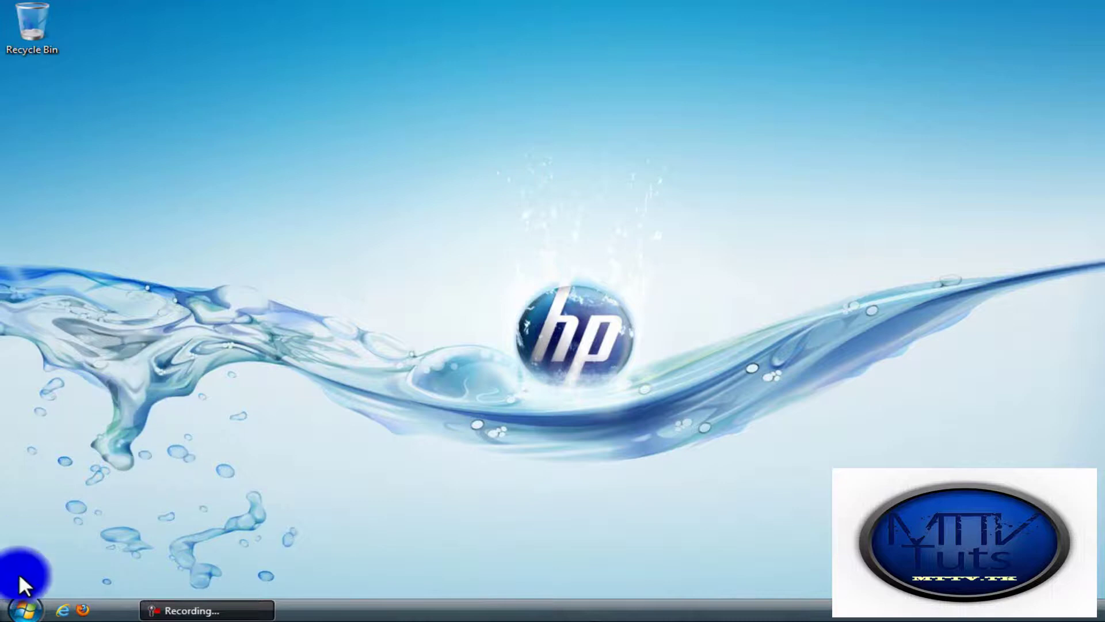
Step: Open the Temp folder by running "%temp%" from the Run dialog
click(24, 609)
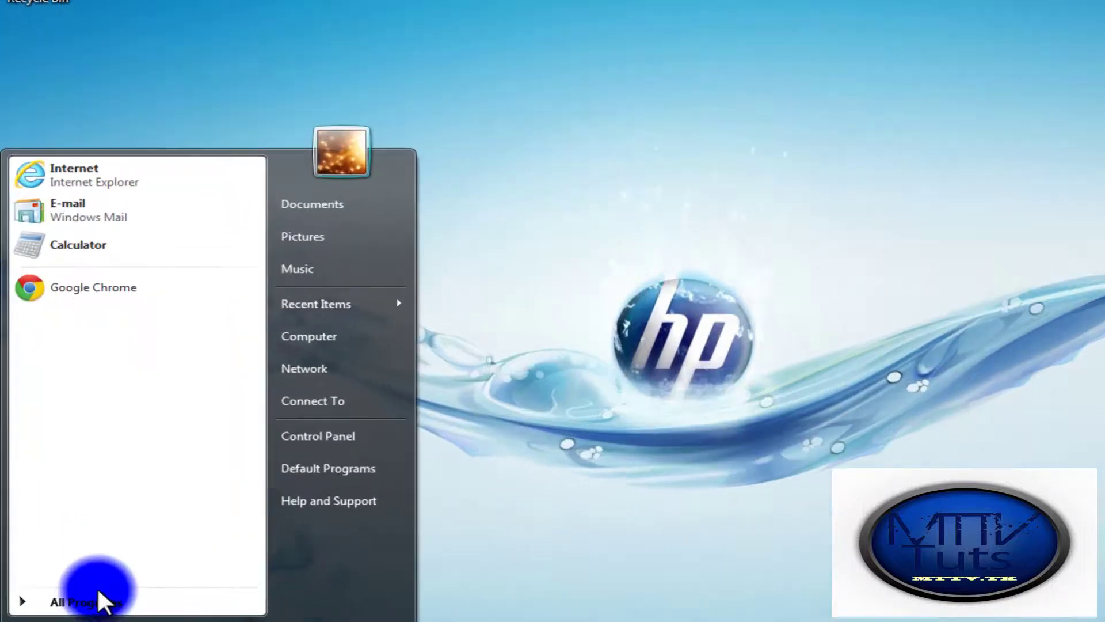
text(run)
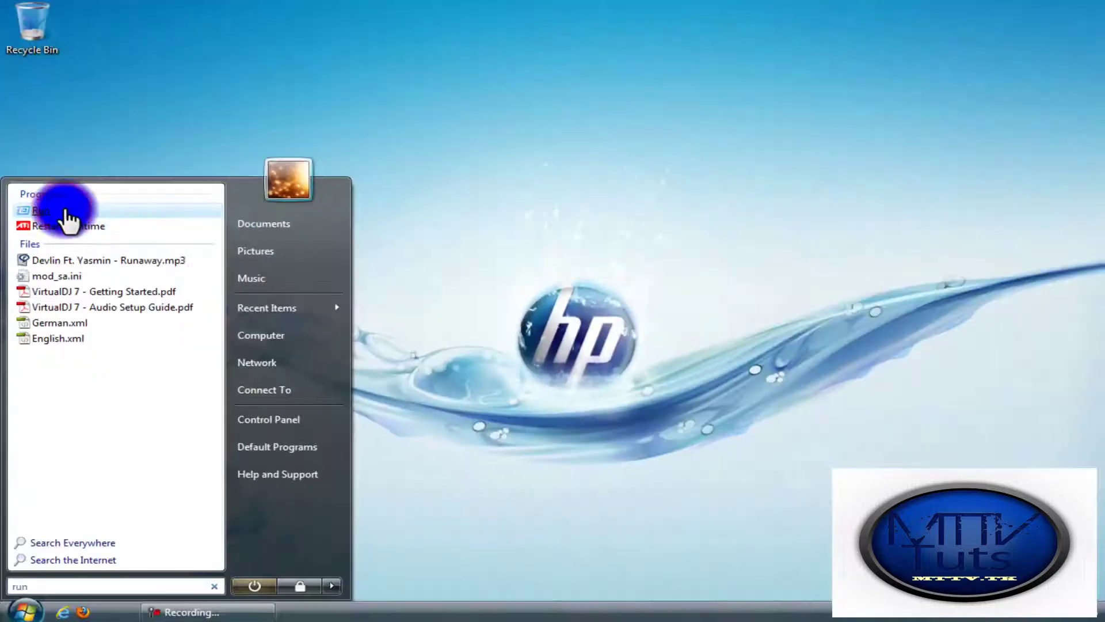
click(64, 214)
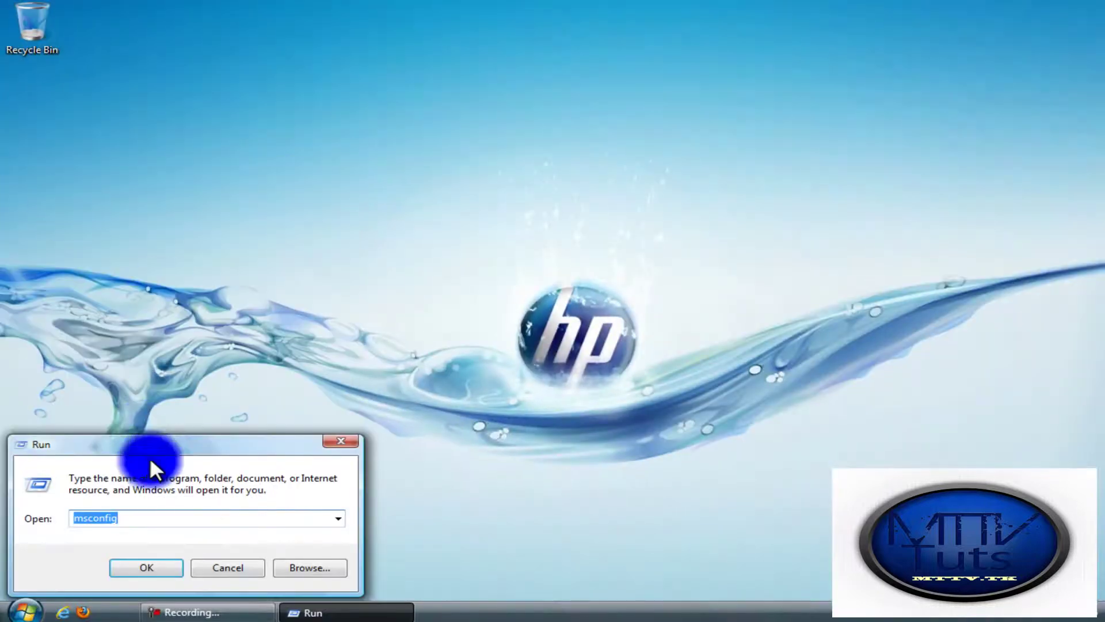
key(BackSpace)
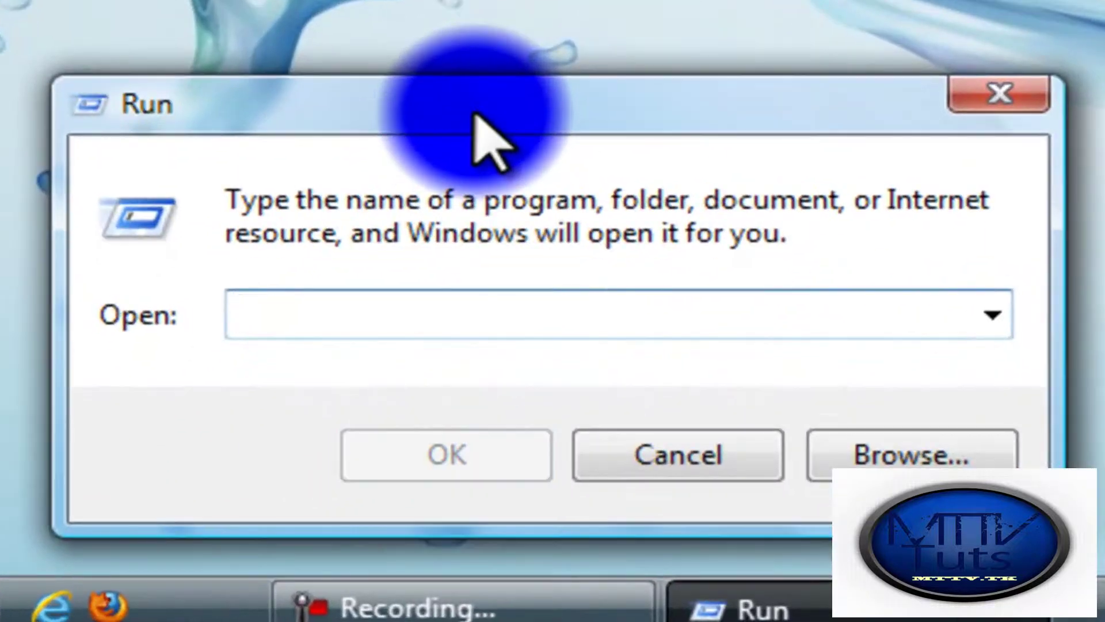
text(%temp)
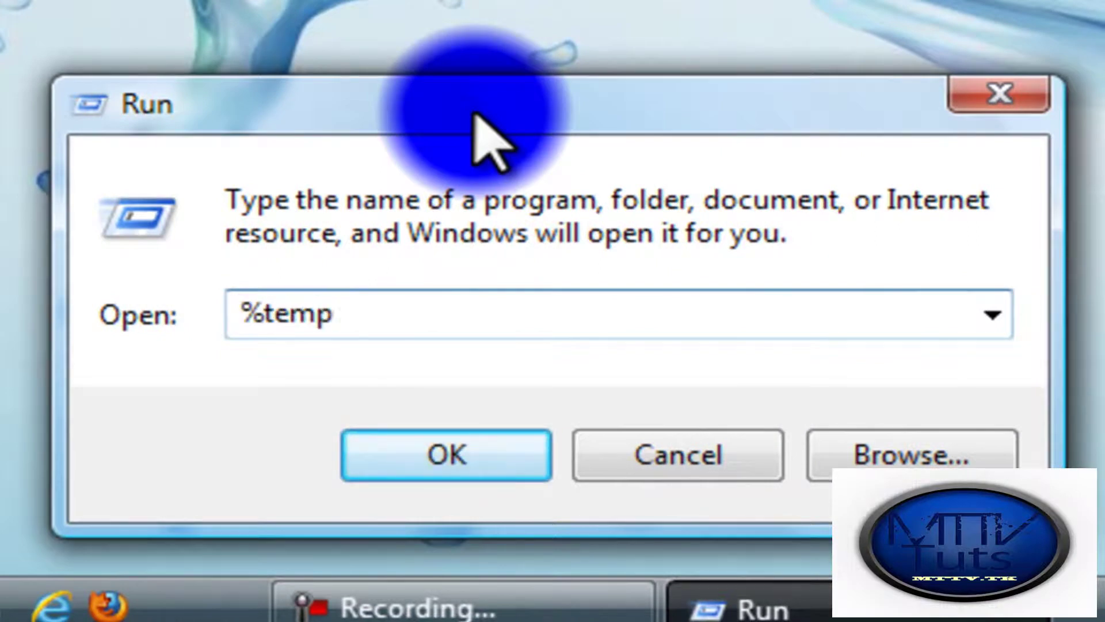
text(%)
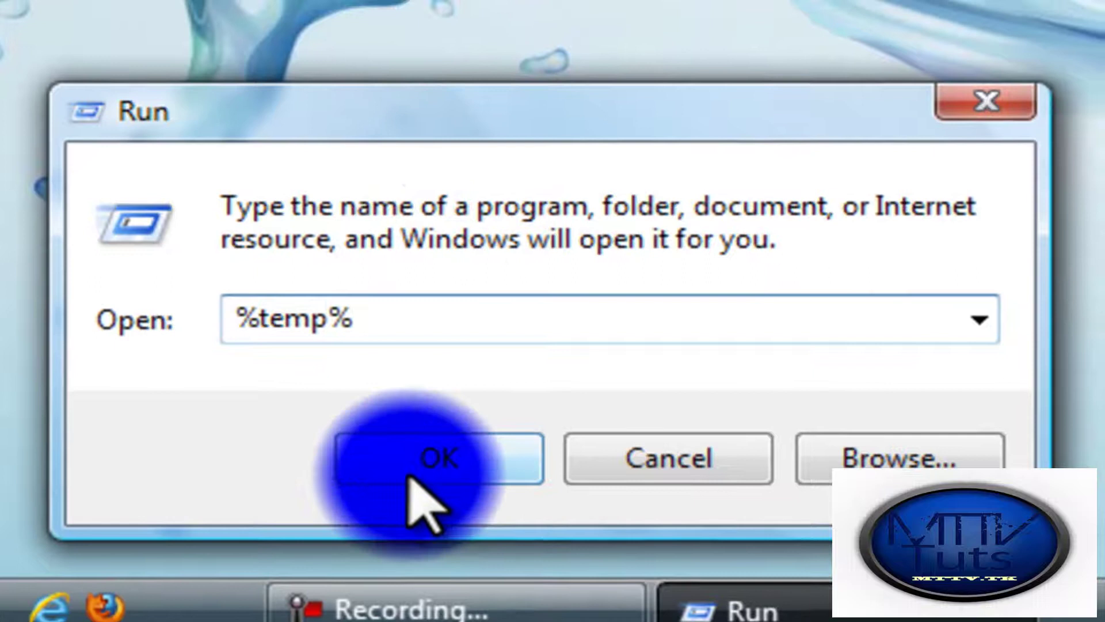
click(409, 478)
drag(401, 397, 482, 398)
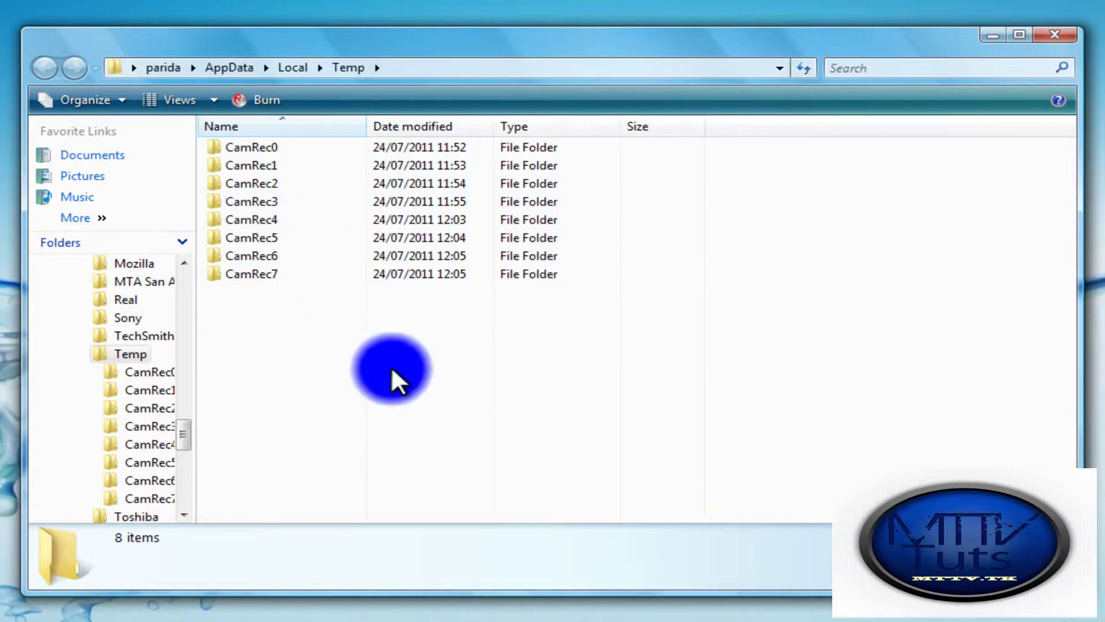
drag(918, 380, 313, 288)
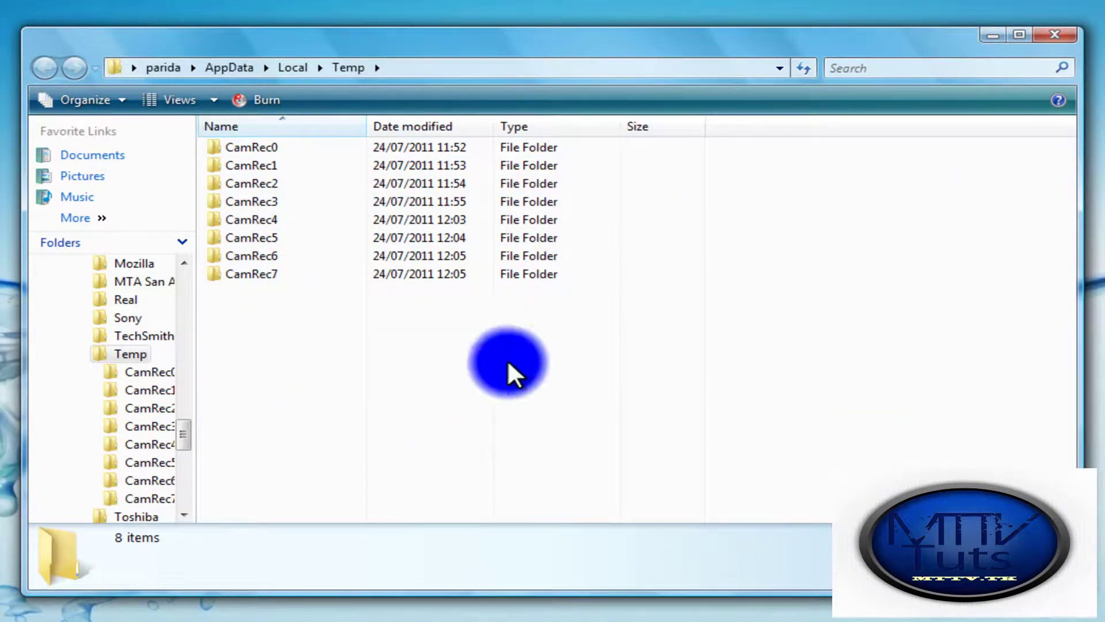
drag(987, 483, 274, 335)
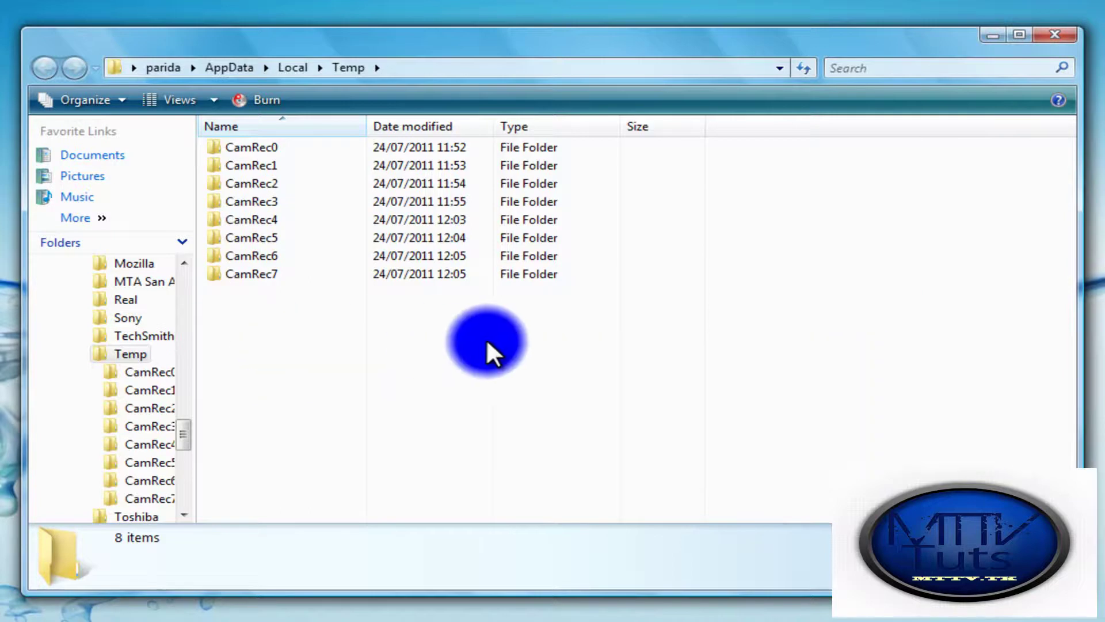
drag(500, 349, 357, 348)
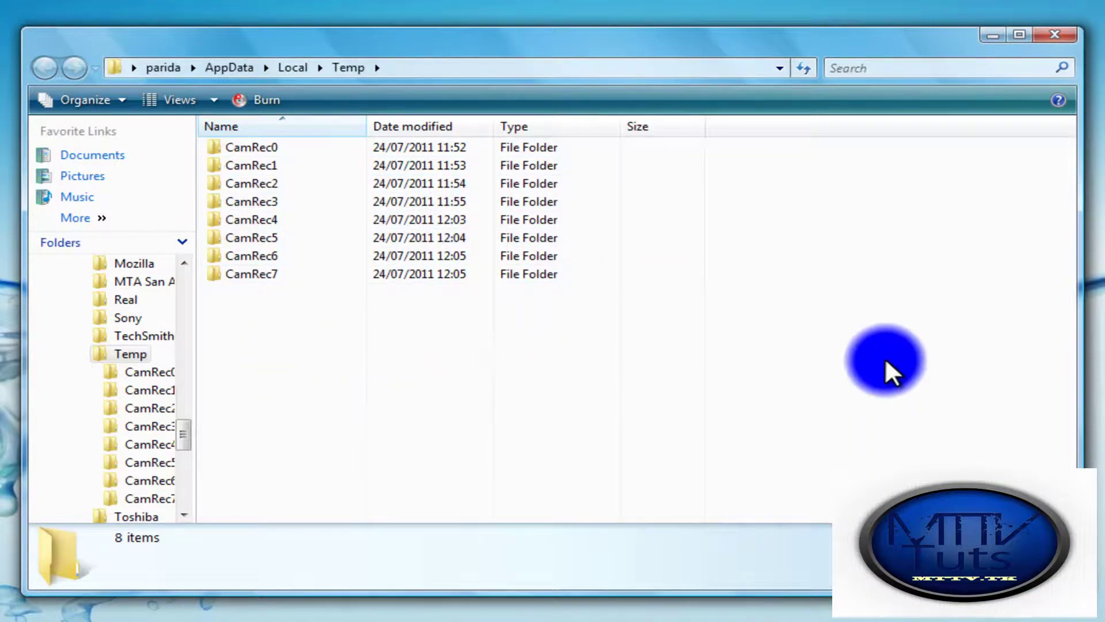
Step: Try to move all folders in Temp to the Recycle Bin, skipping those in use or needing confirmation, and close the folder
key(ctrl+a)
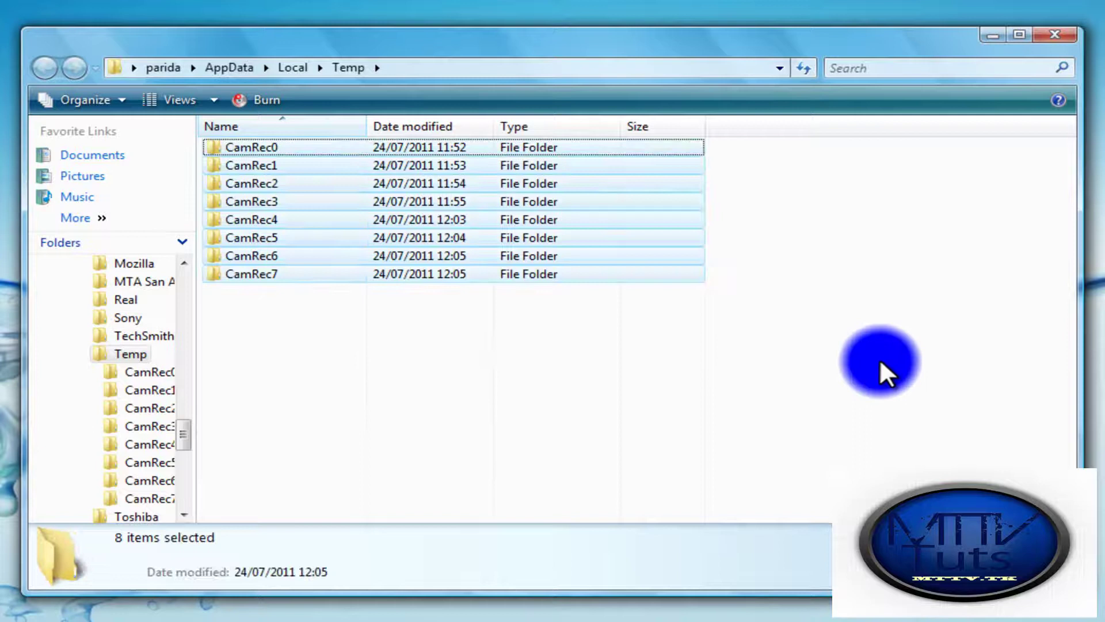
key(Delete)
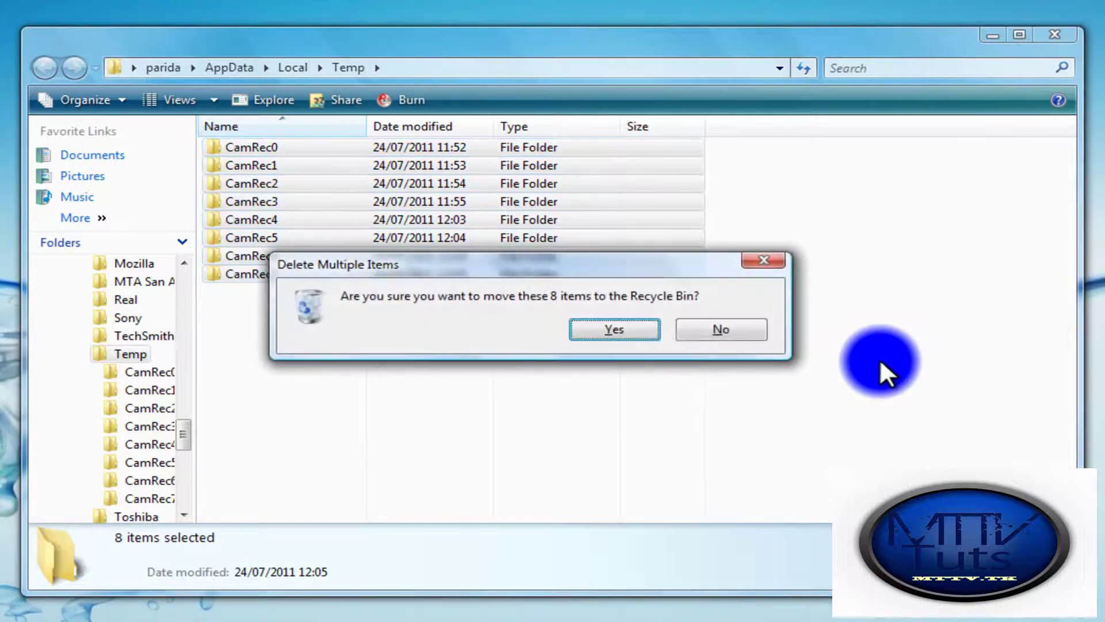
click(624, 327)
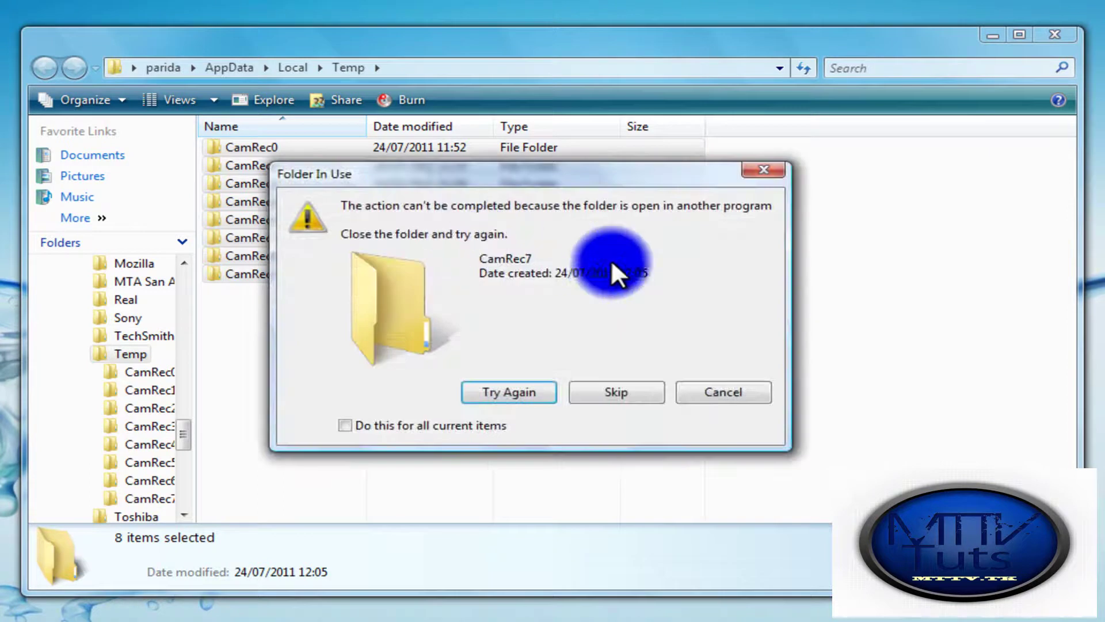
drag(525, 183, 634, 194)
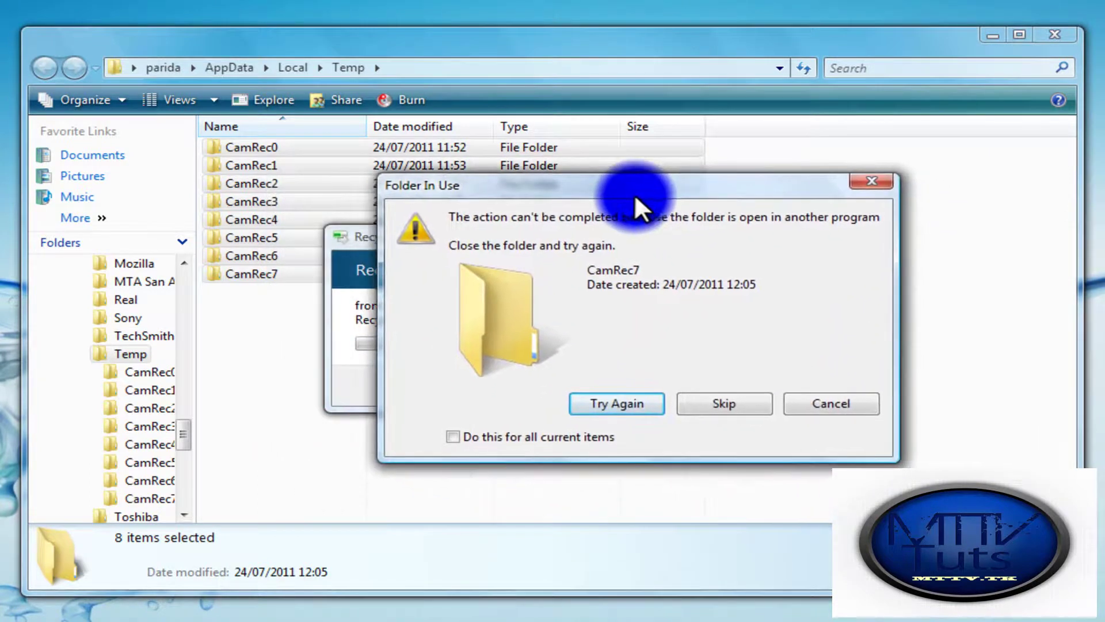
click(731, 393)
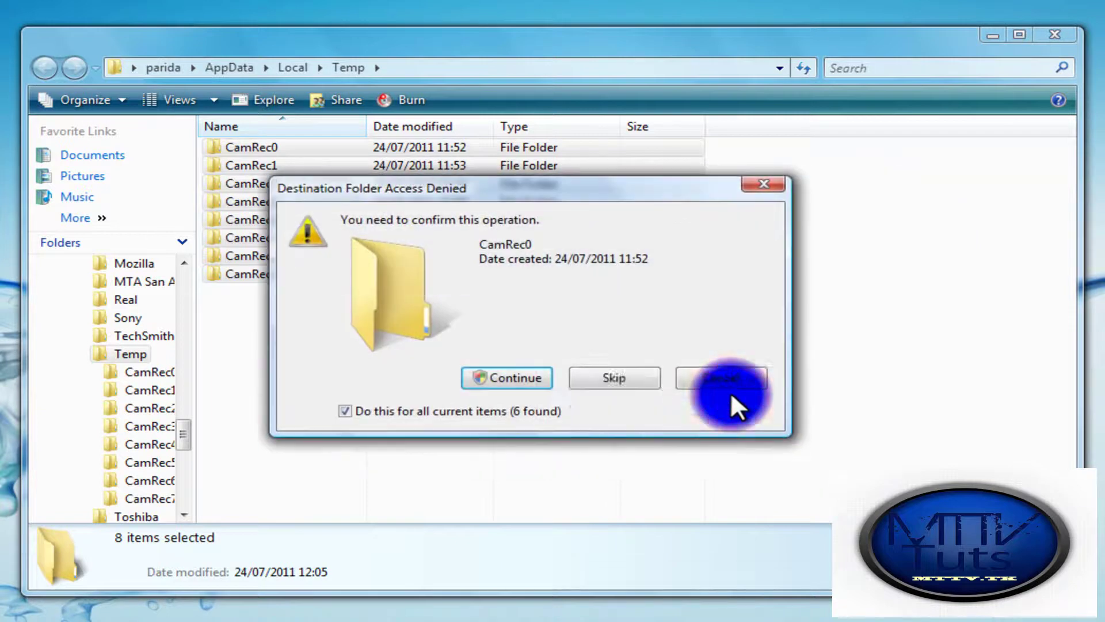
click(613, 378)
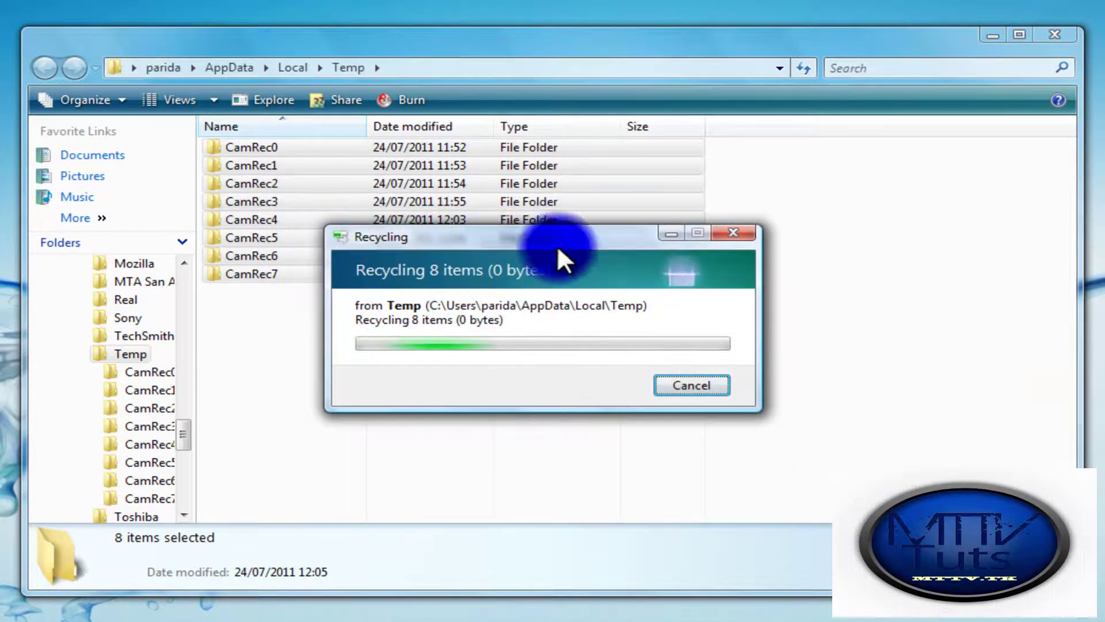
click(770, 353)
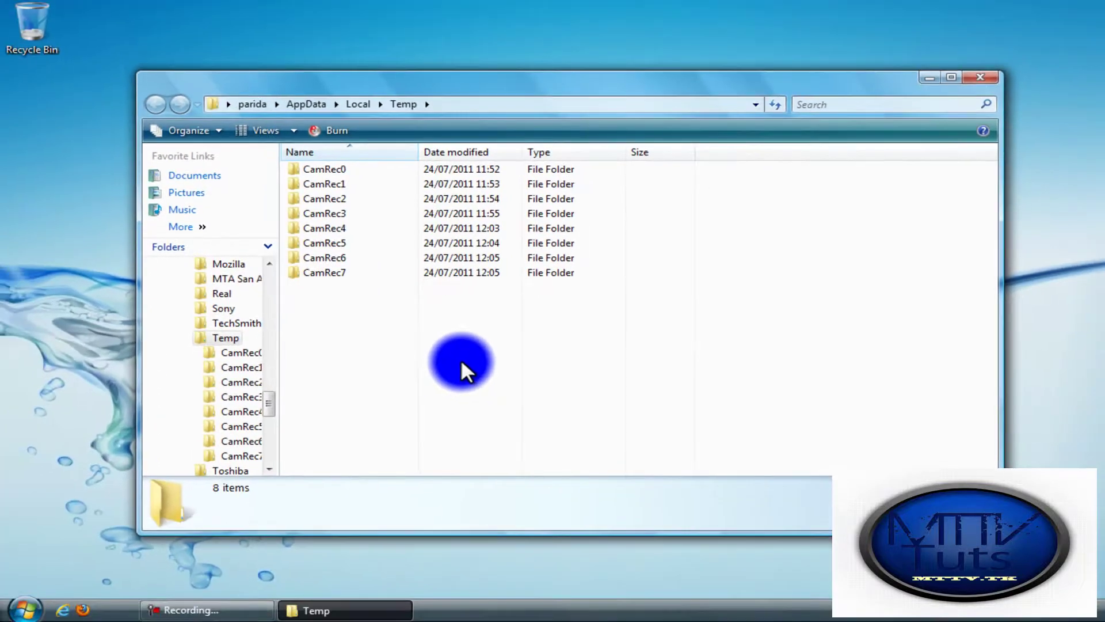
click(989, 81)
Step: Search the installed programs for "cc" and launch CCleaner
click(17, 605)
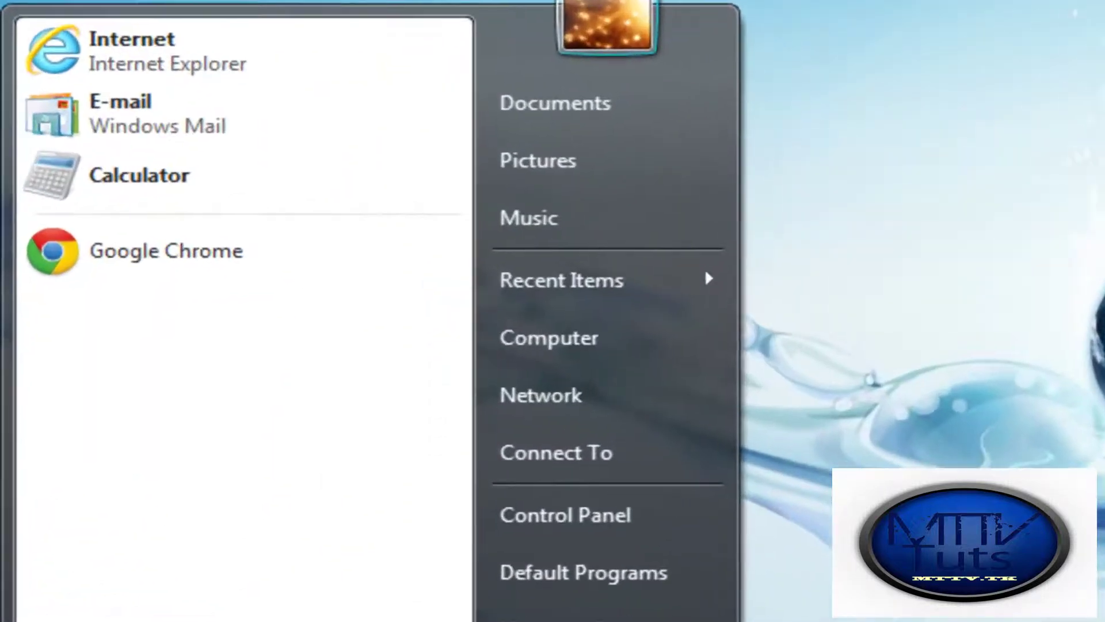
text(ru)
key(Return)
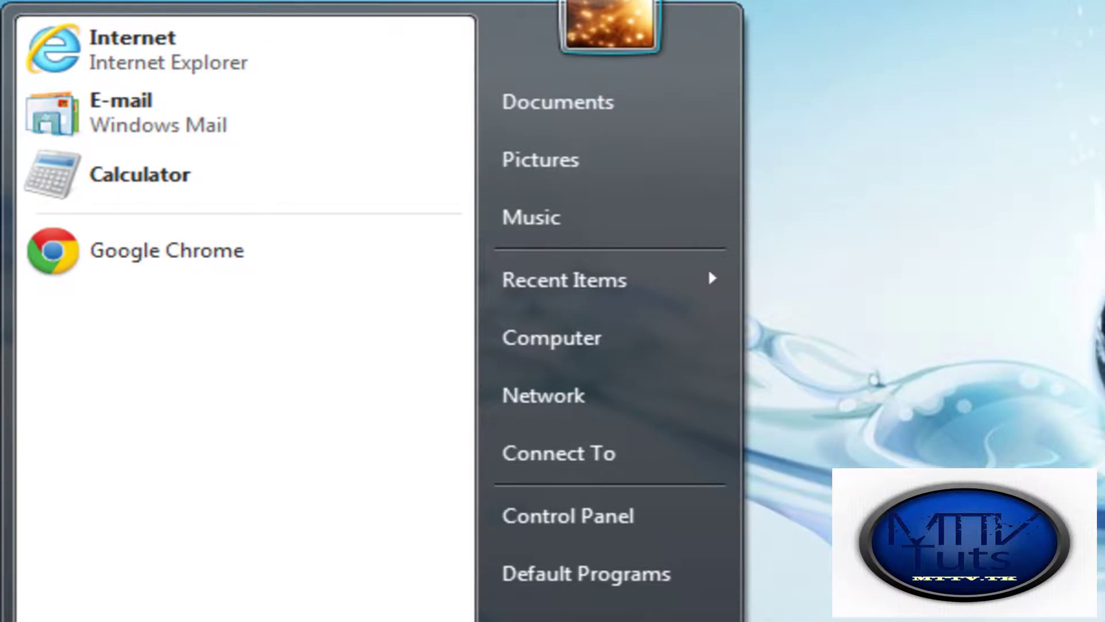
click(1007, 46)
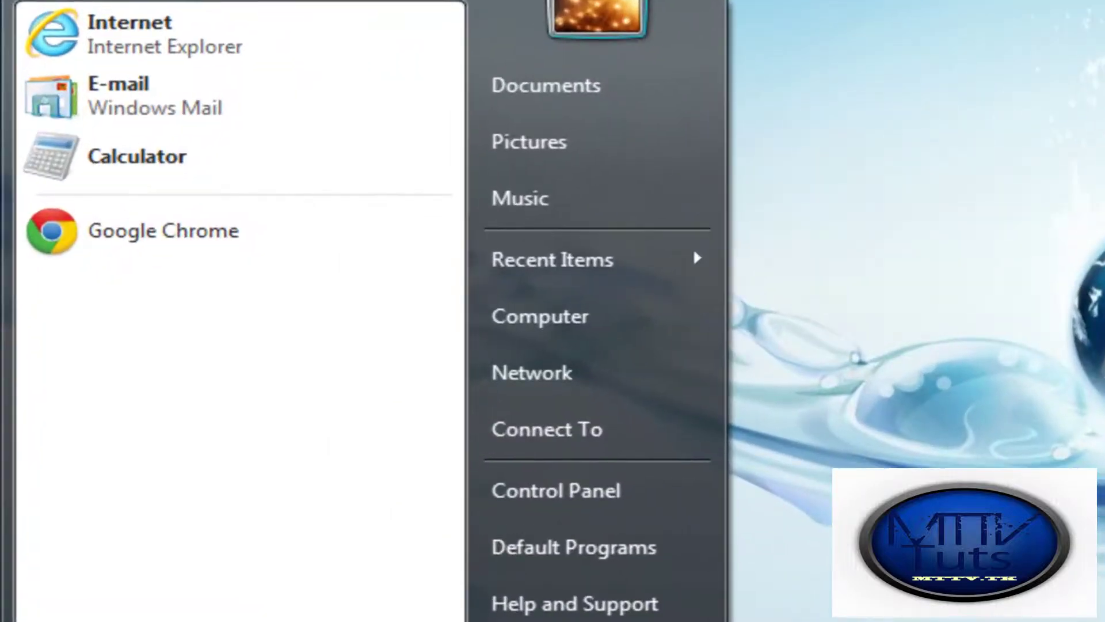
text(cc)
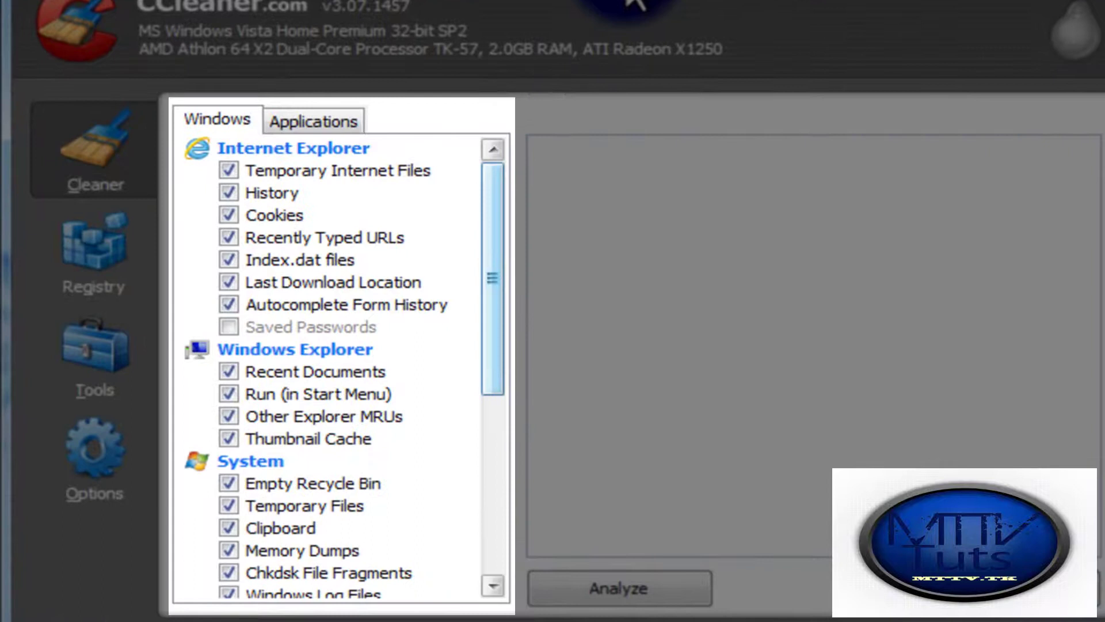
Step: Review the Windows and Applications cleaning categories and run the cleaner on the selected items
scroll(339, 369, down, 3)
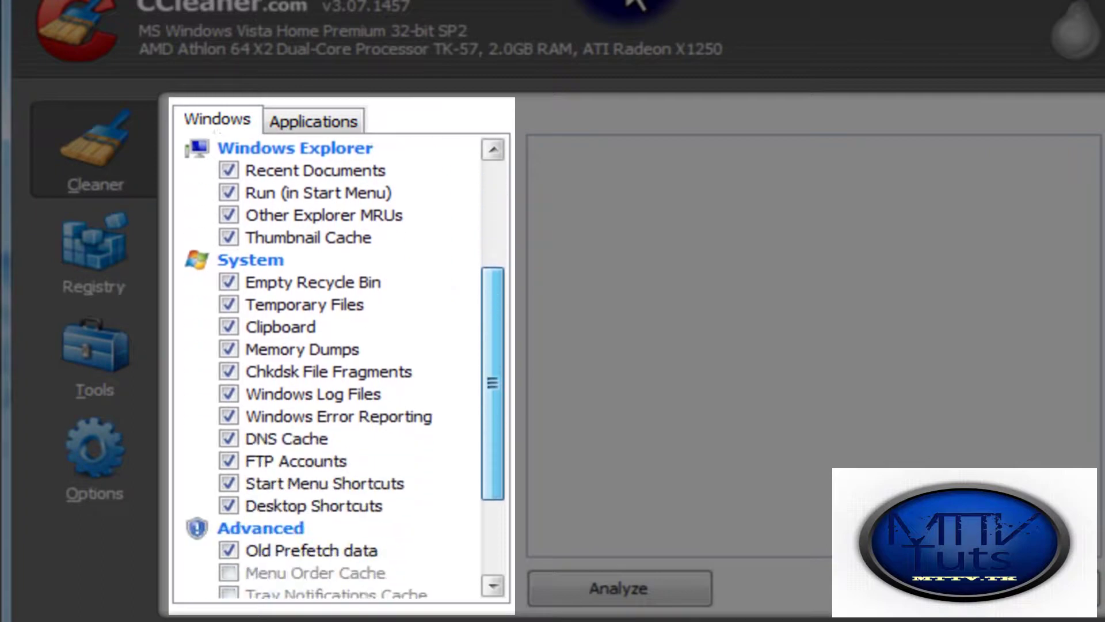
scroll(340, 369, down, 2)
drag(493, 456, 493, 279)
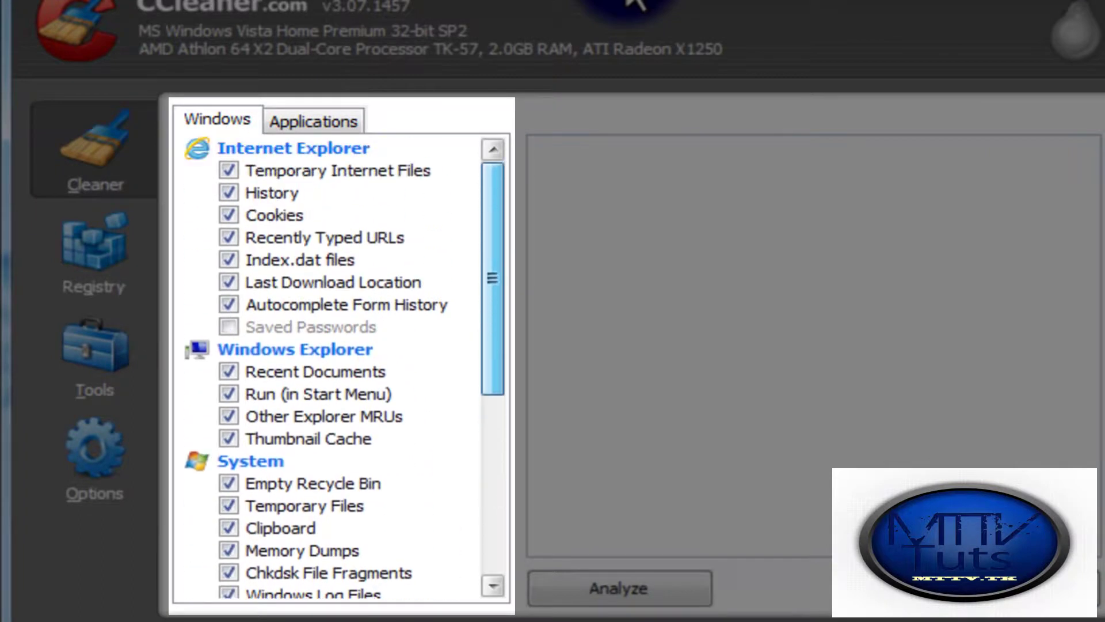
click(314, 122)
scroll(340, 368, down, 6)
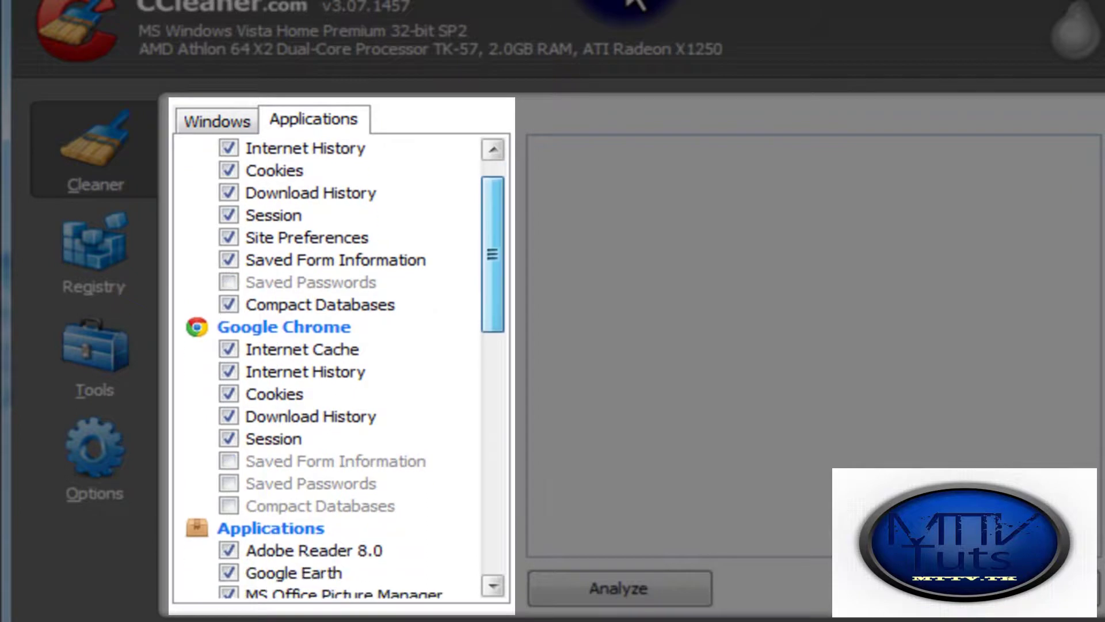
scroll(340, 368, down, 4)
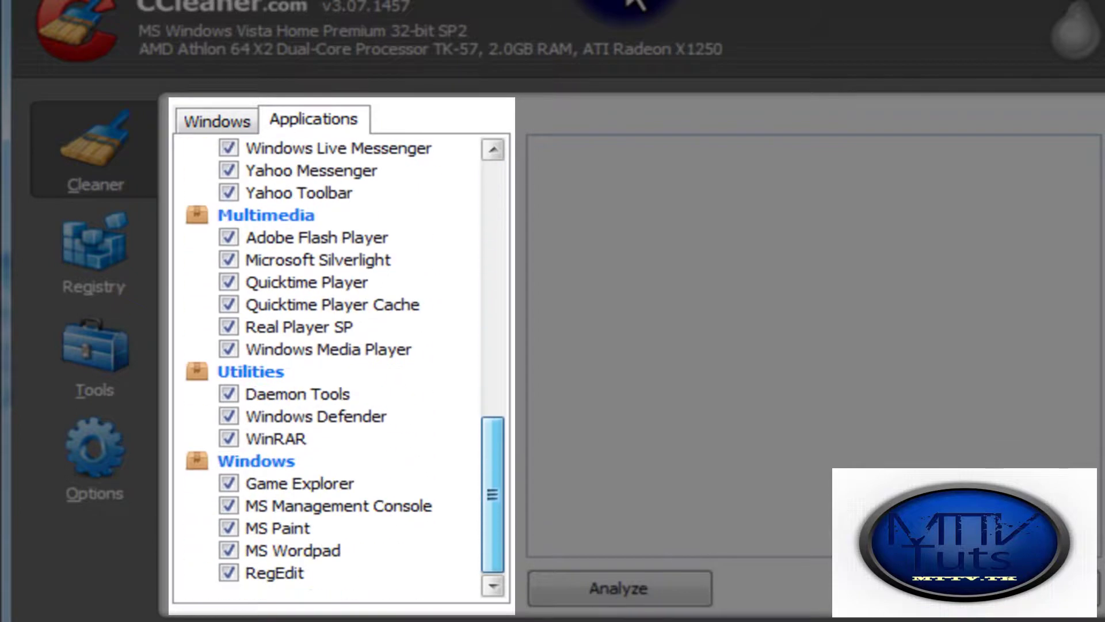
scroll(340, 369, up, 11)
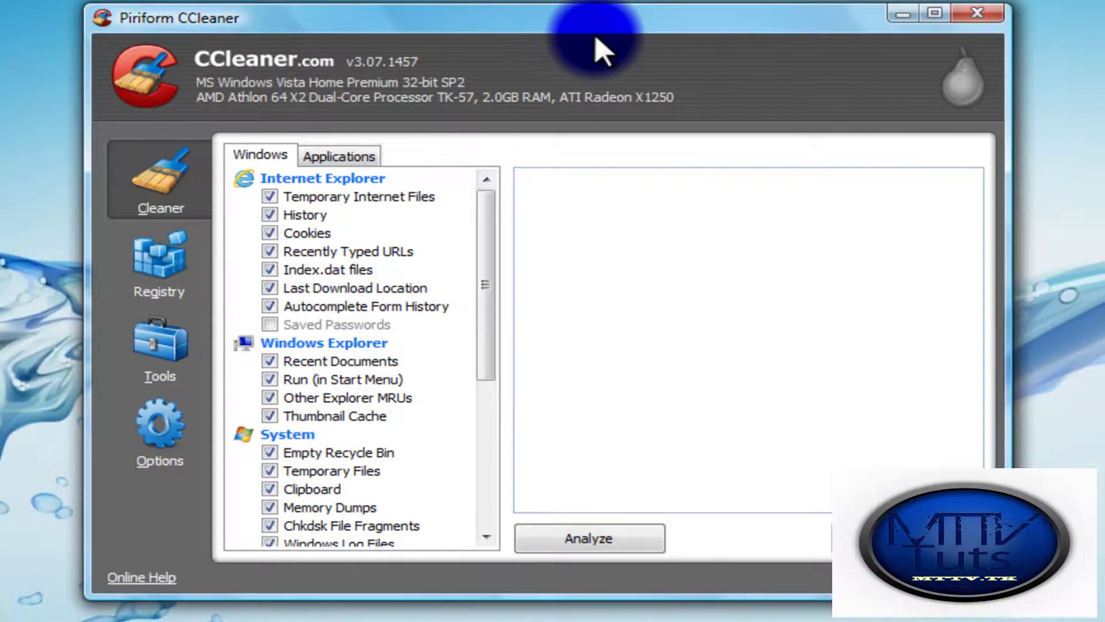
key(alt+a)
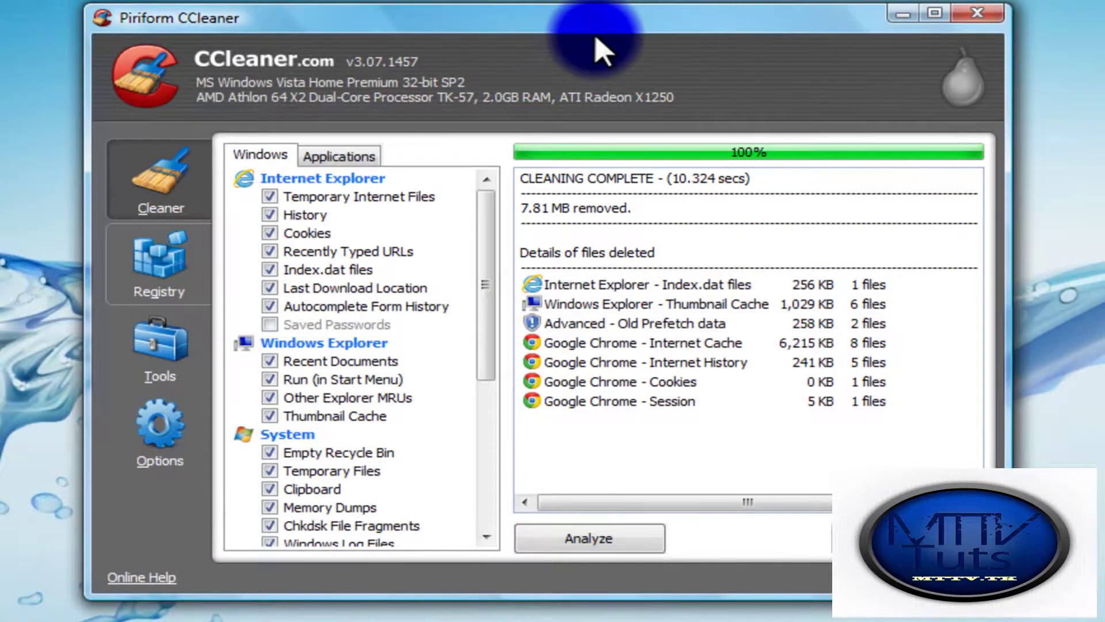
Step: Scan the registry for issues, fix the selected unused registry key without backing up the registry, and close CCleaner
click(160, 265)
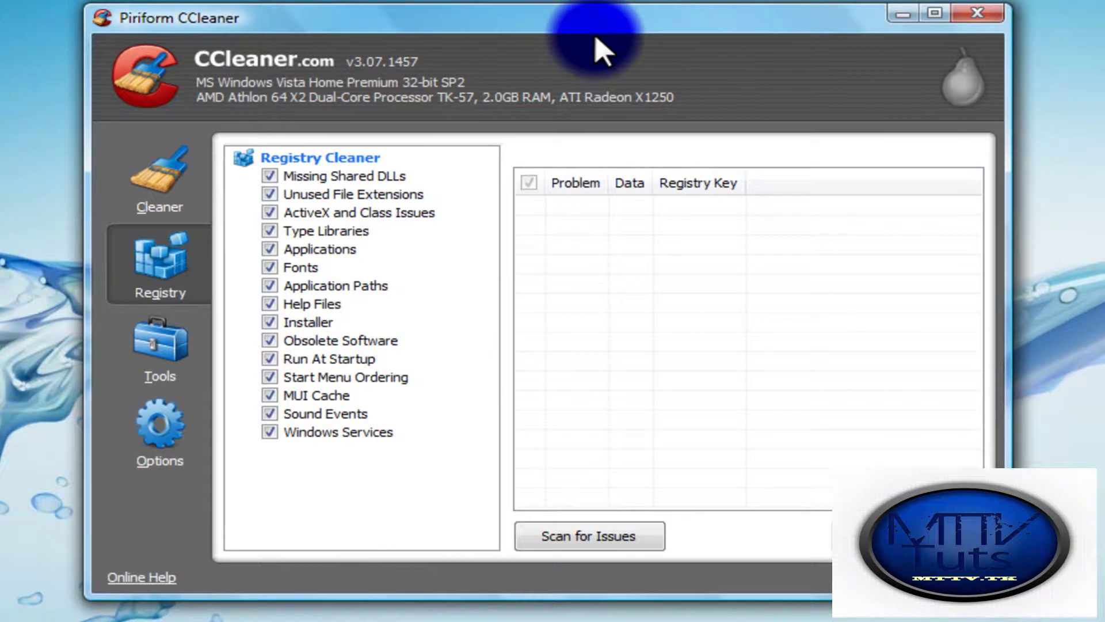
key(alt+s)
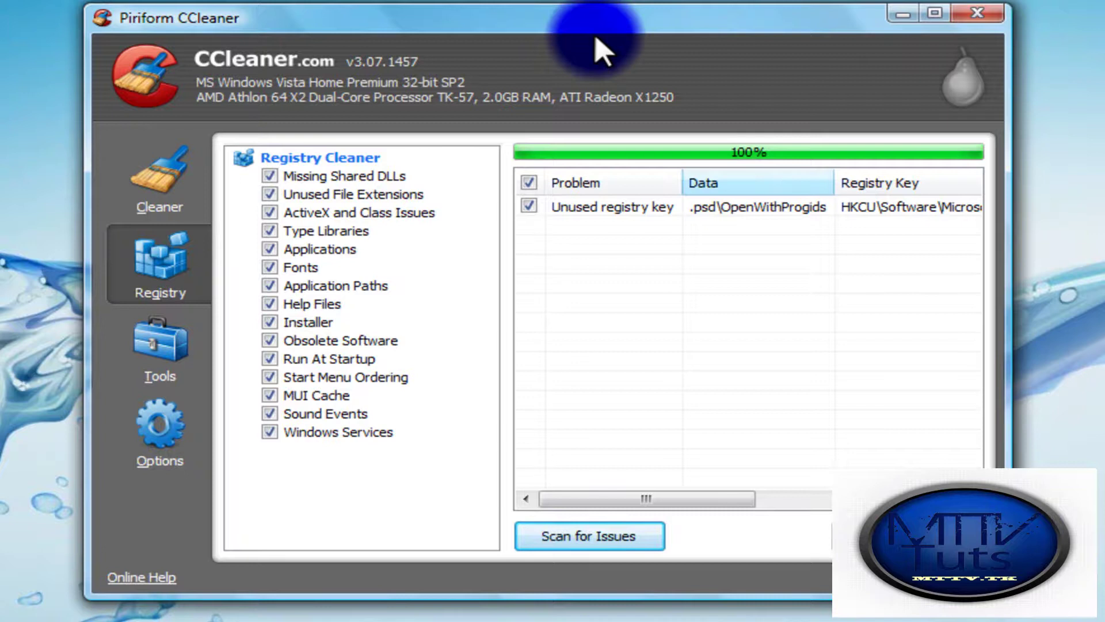
click(909, 536)
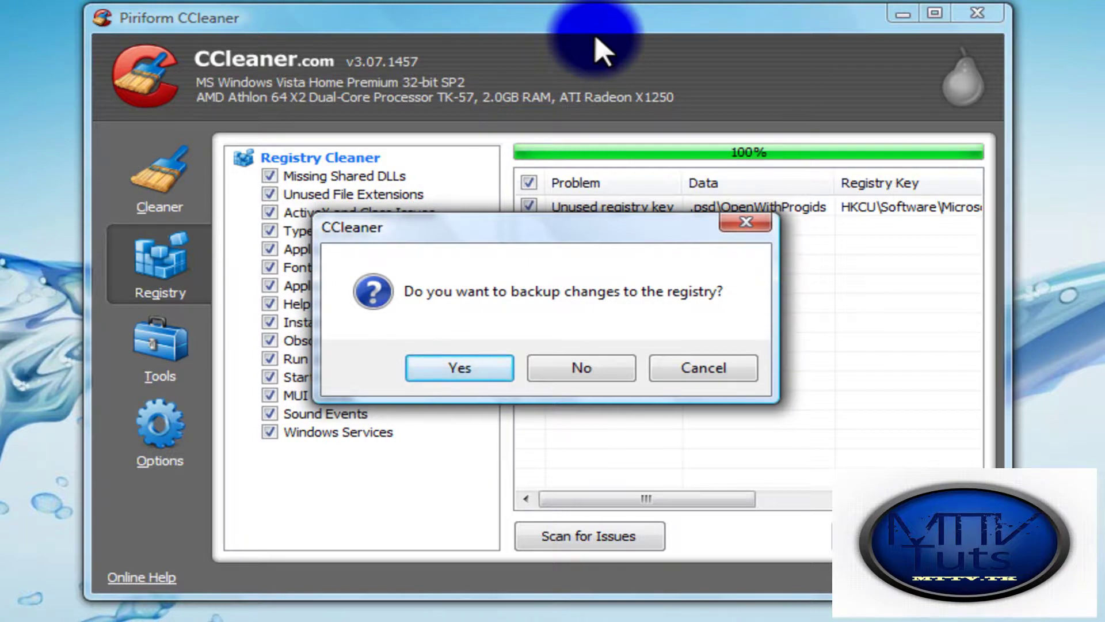
drag(547, 227, 576, 136)
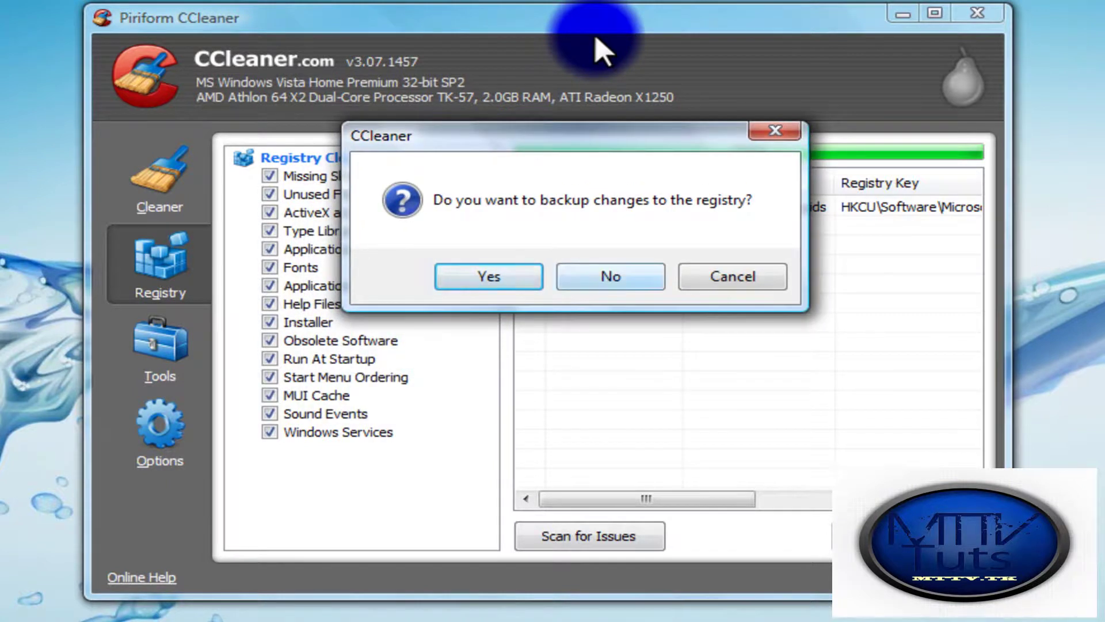
click(610, 277)
key(Return)
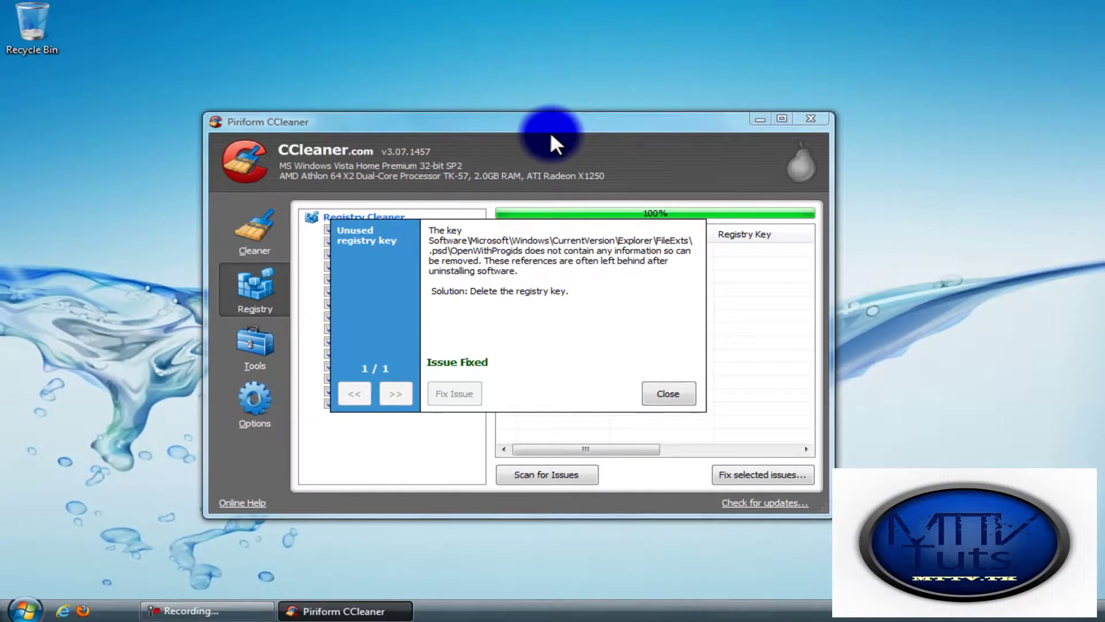
key(Return)
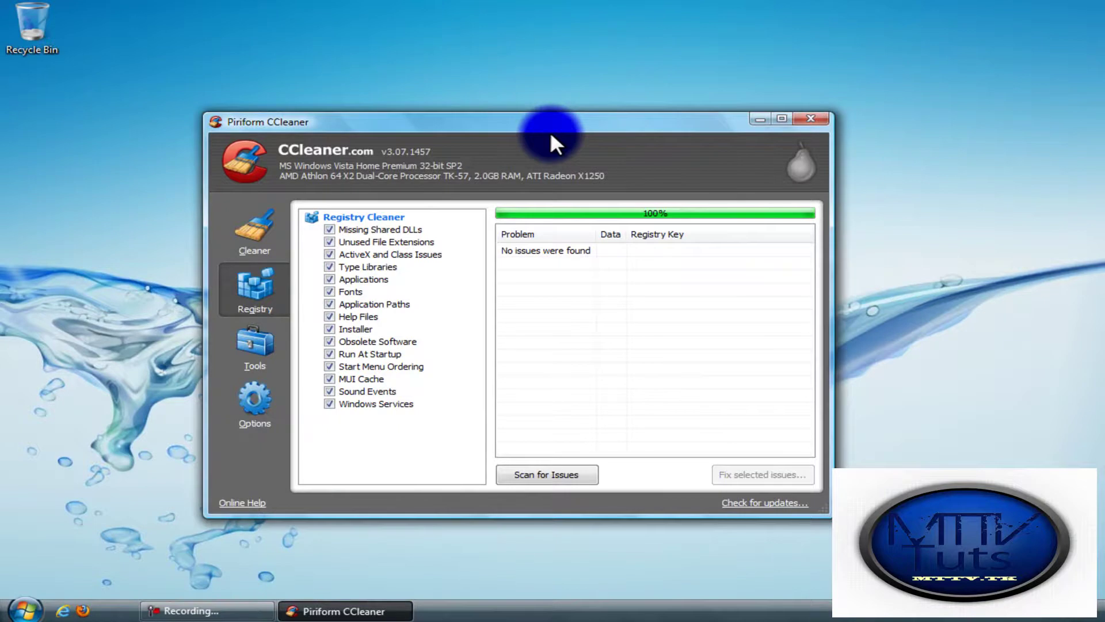
key(alt+F4)
Step: Find the Run dialog through the system search and launch System Configuration with the command msconfig
click(23, 609)
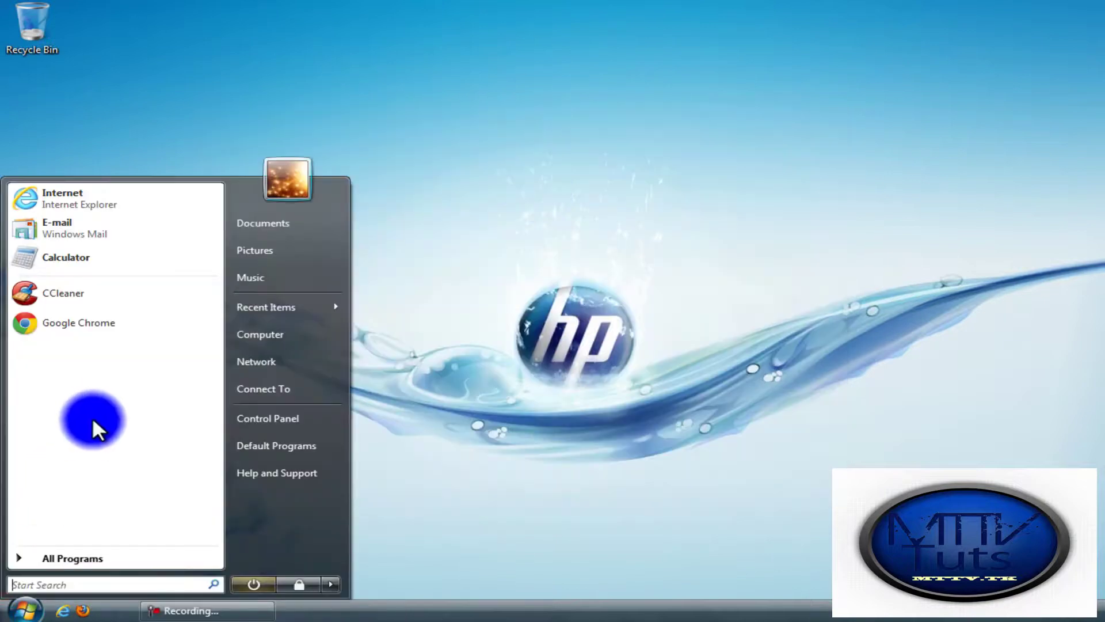
text(run)
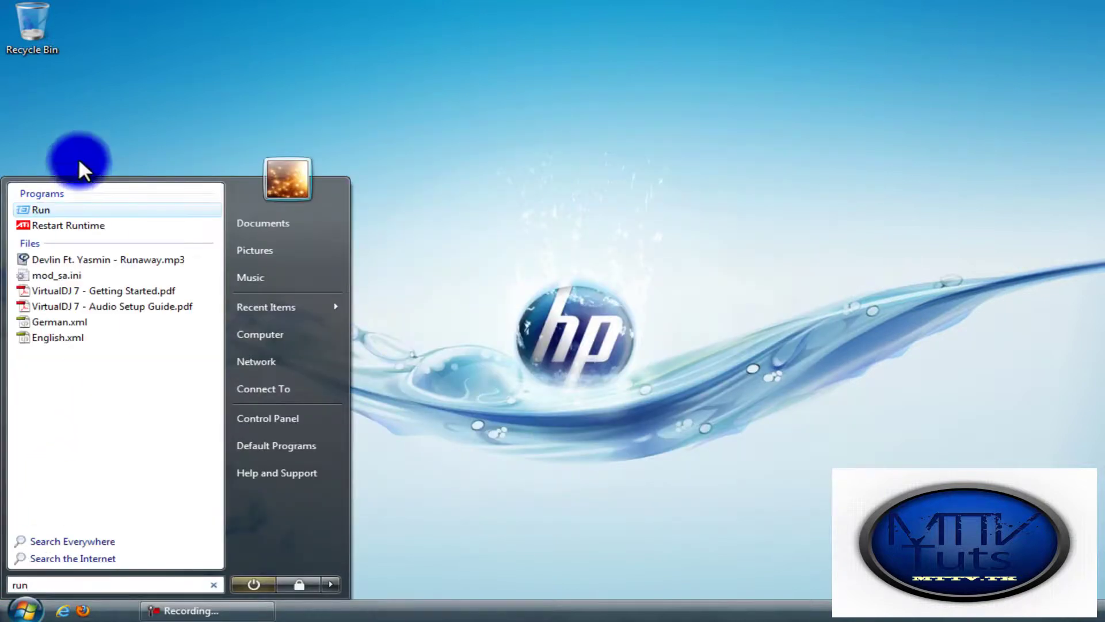
click(39, 211)
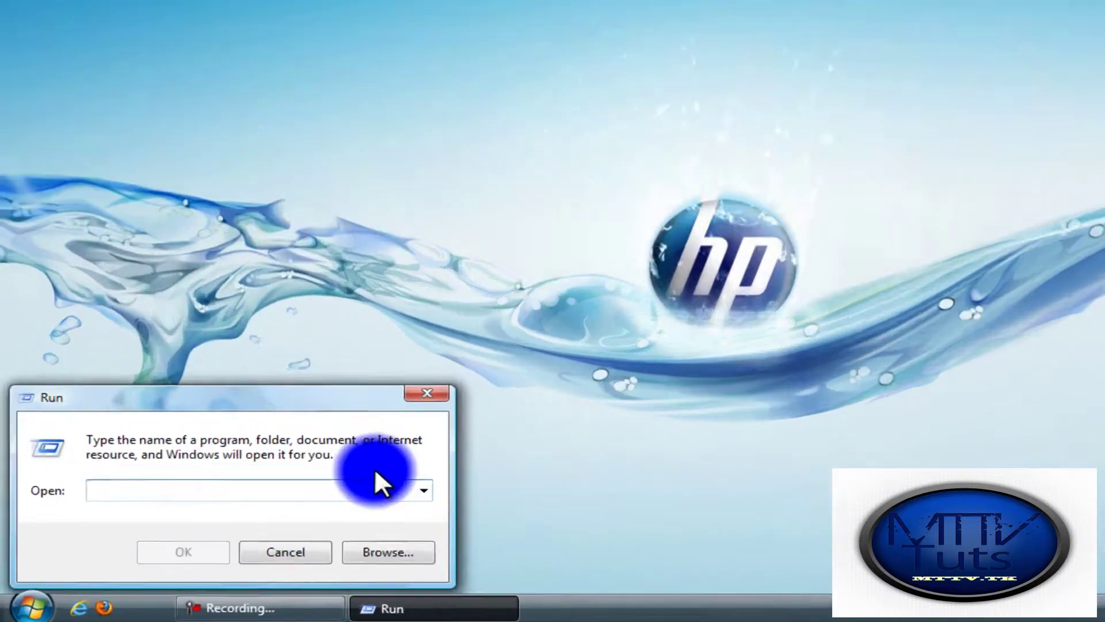
text(msco)
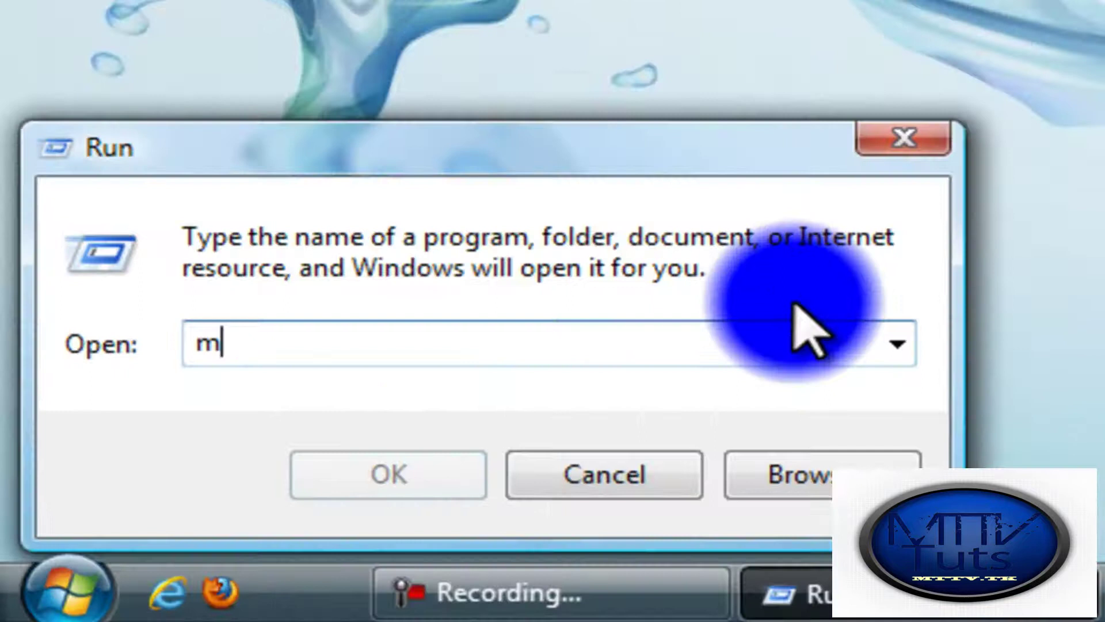
text(nfig)
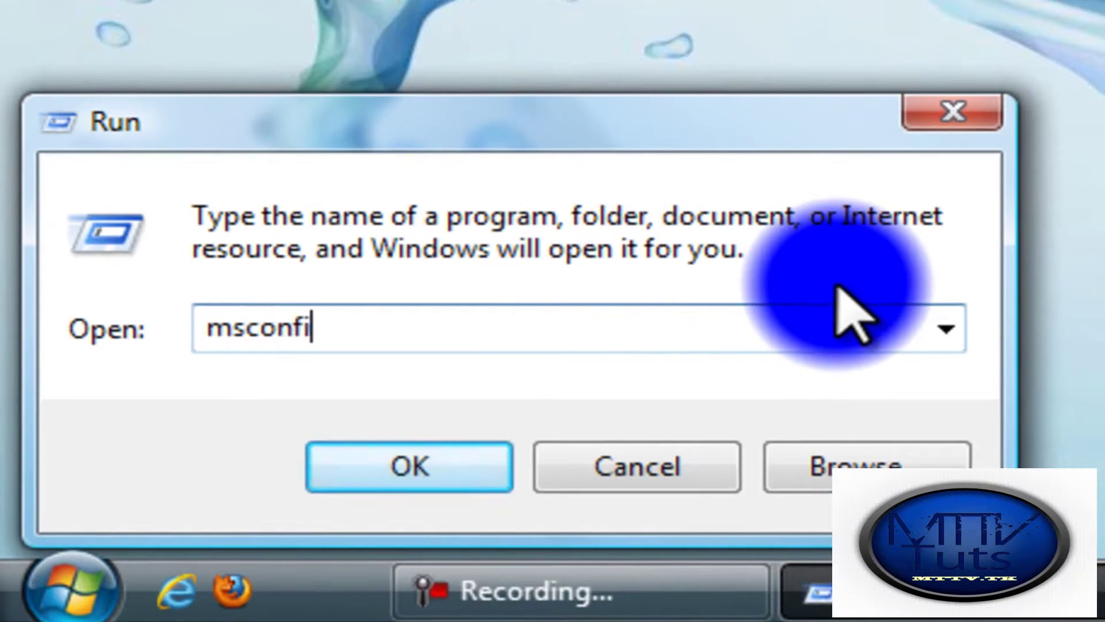
click(395, 469)
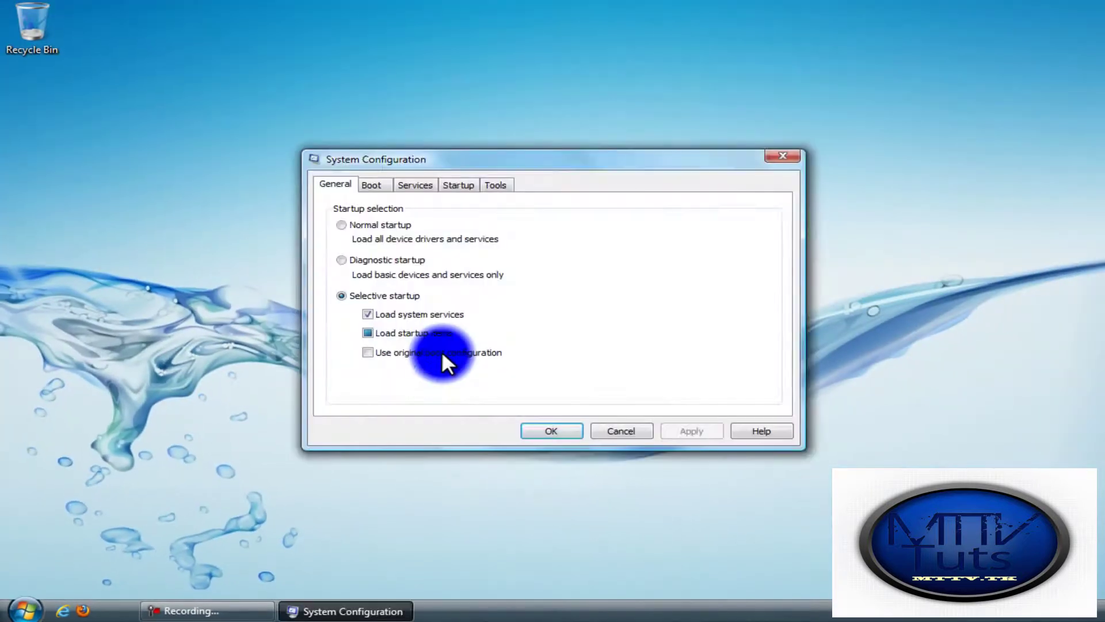
Step: In the advanced boot options for Windows Vista, enable the number of processors setting and keep it at 2
key(ctrl+Tab)
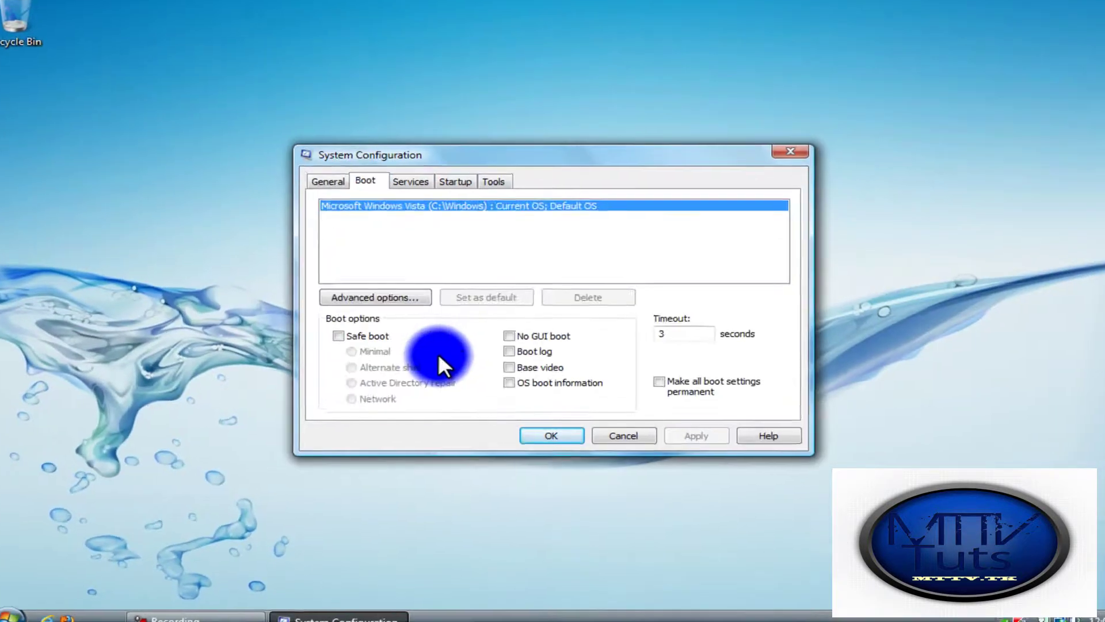
click(801, 372)
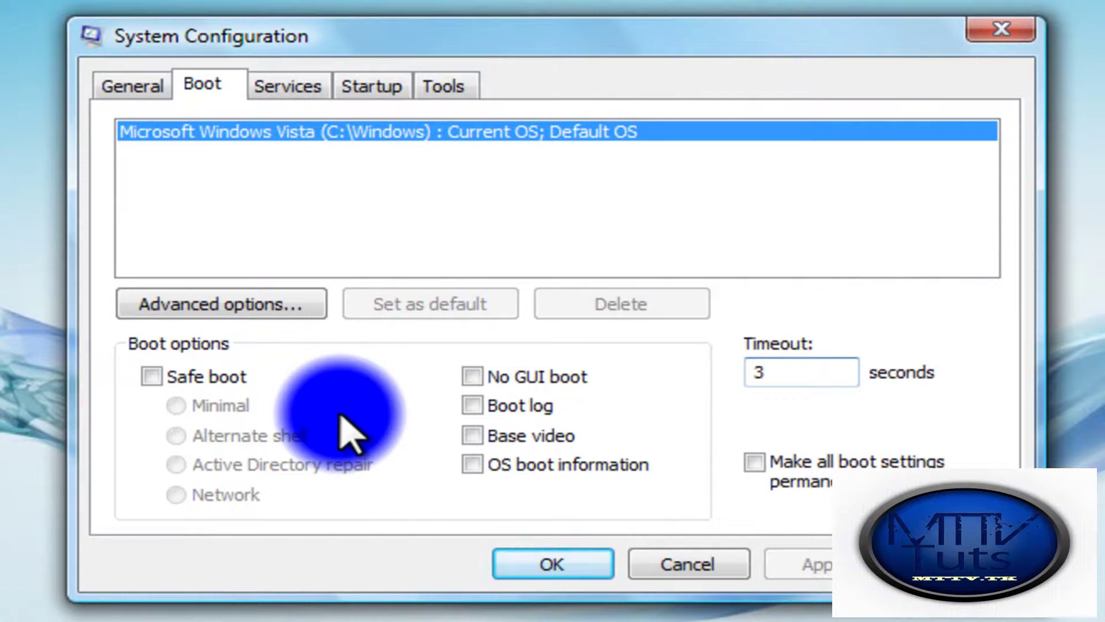
click(222, 304)
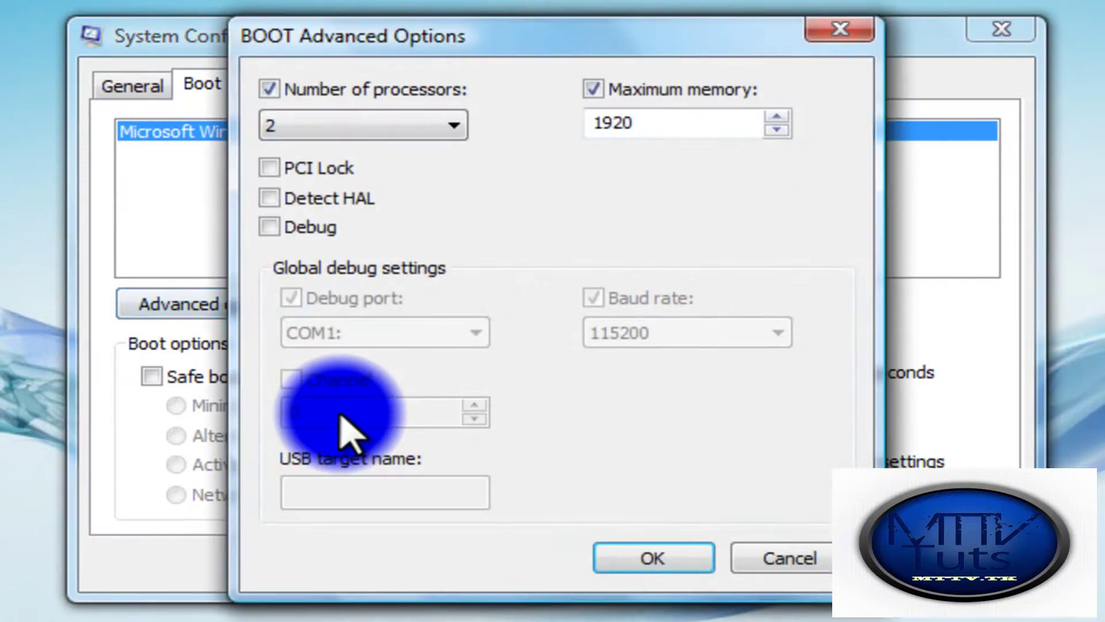
drag(552, 36, 367, 1)
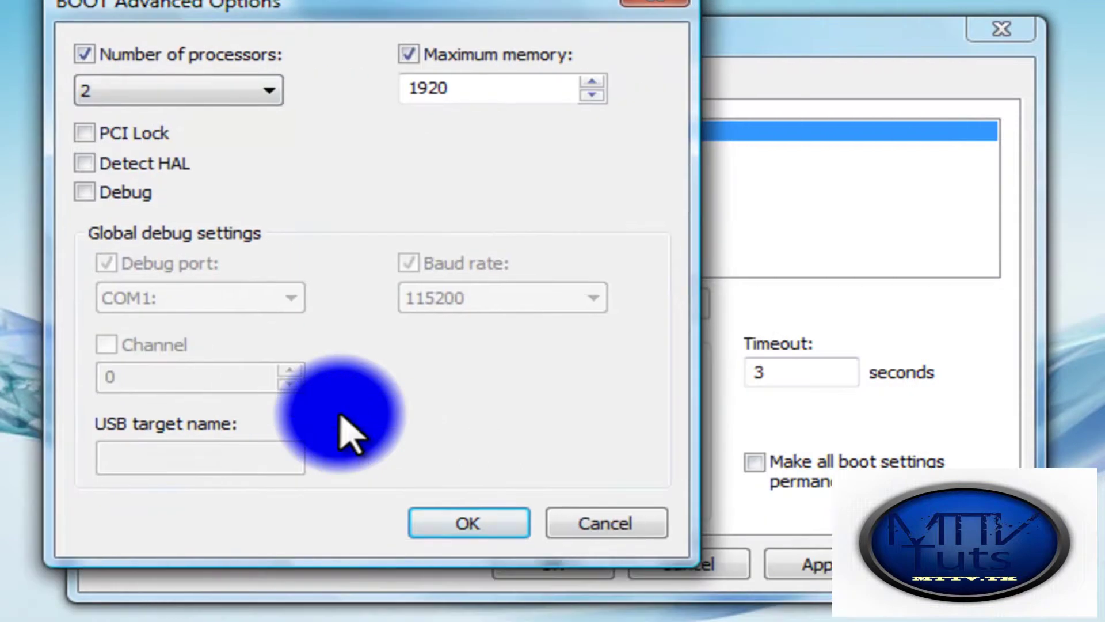
click(85, 55)
click(85, 55)
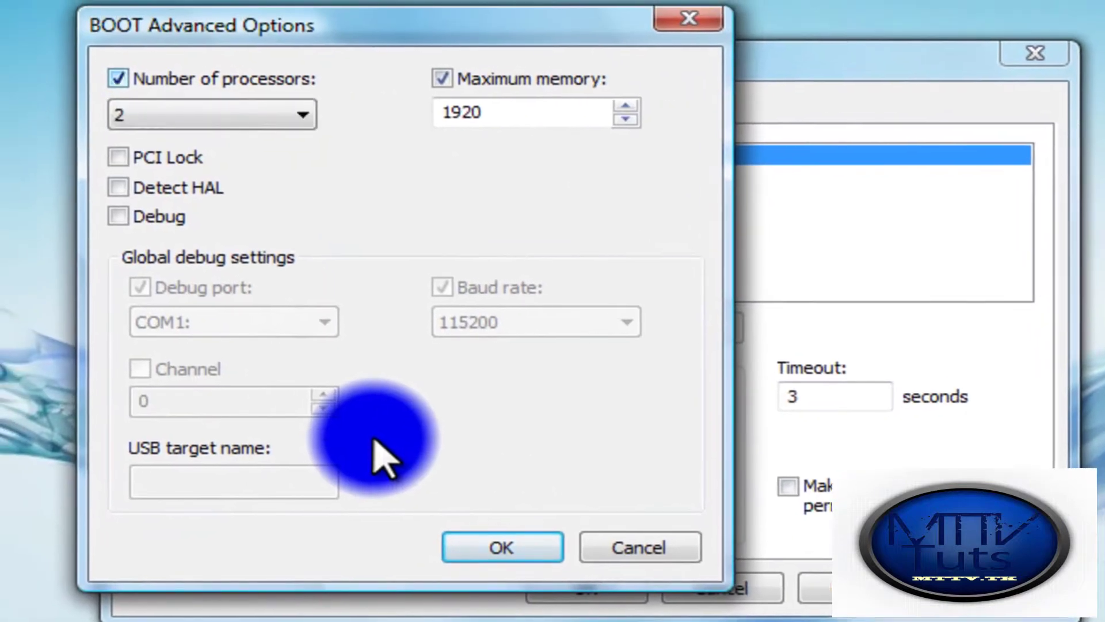
click(269, 90)
key(alt+Up)
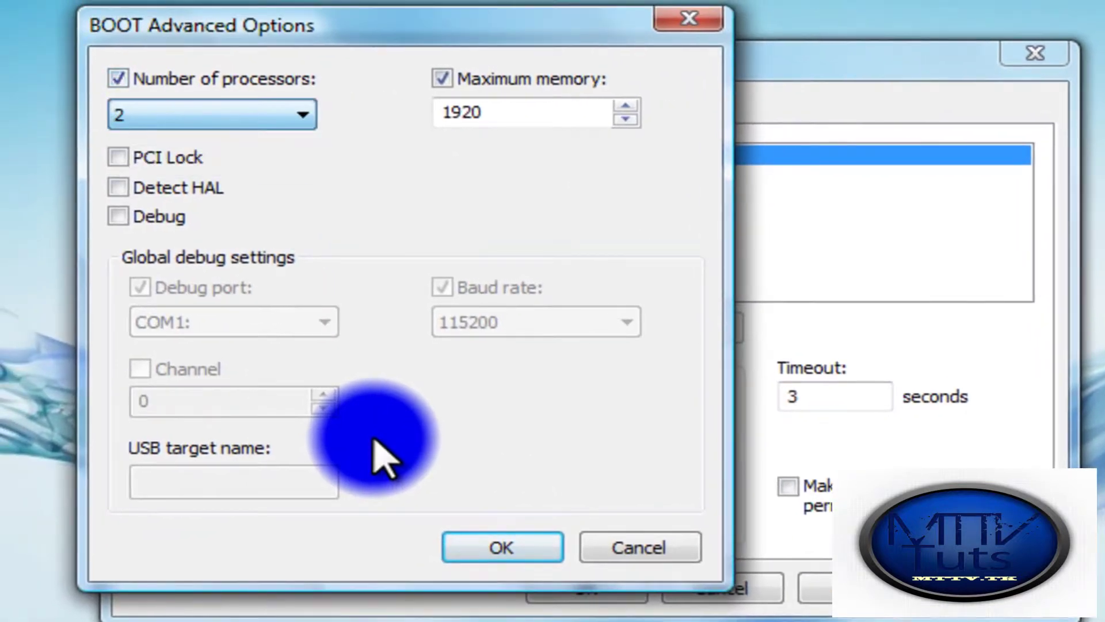
key(alt+Down)
key(alt+Up)
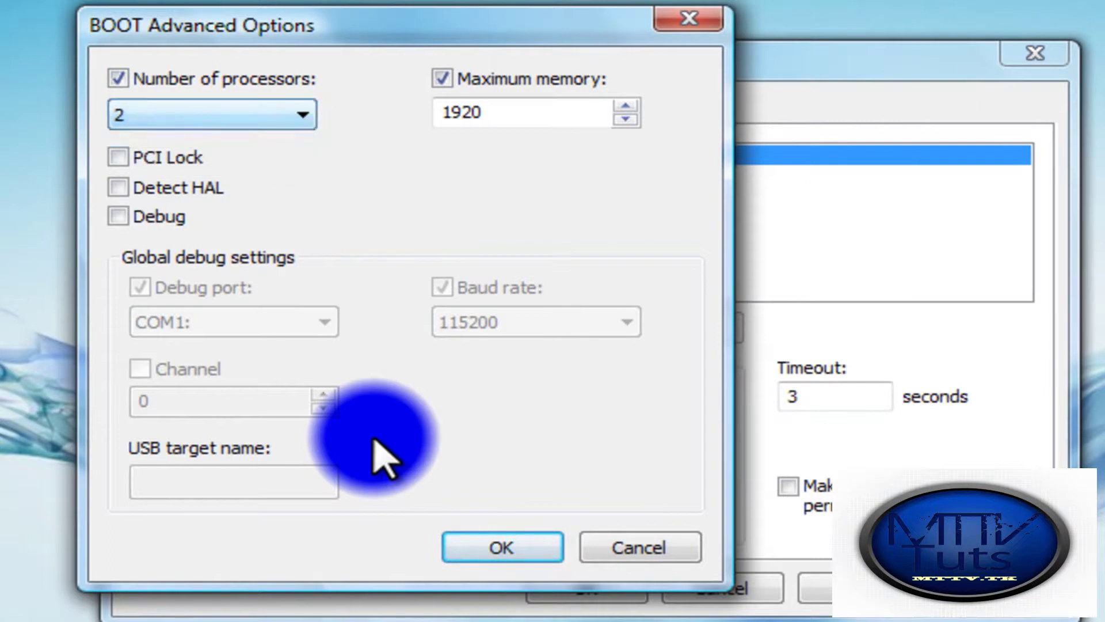
key(alt+Down)
key(alt+Up)
Step: Enable the maximum memory boot setting at 1920 and accept the advanced options
key(Tab)
key(space)
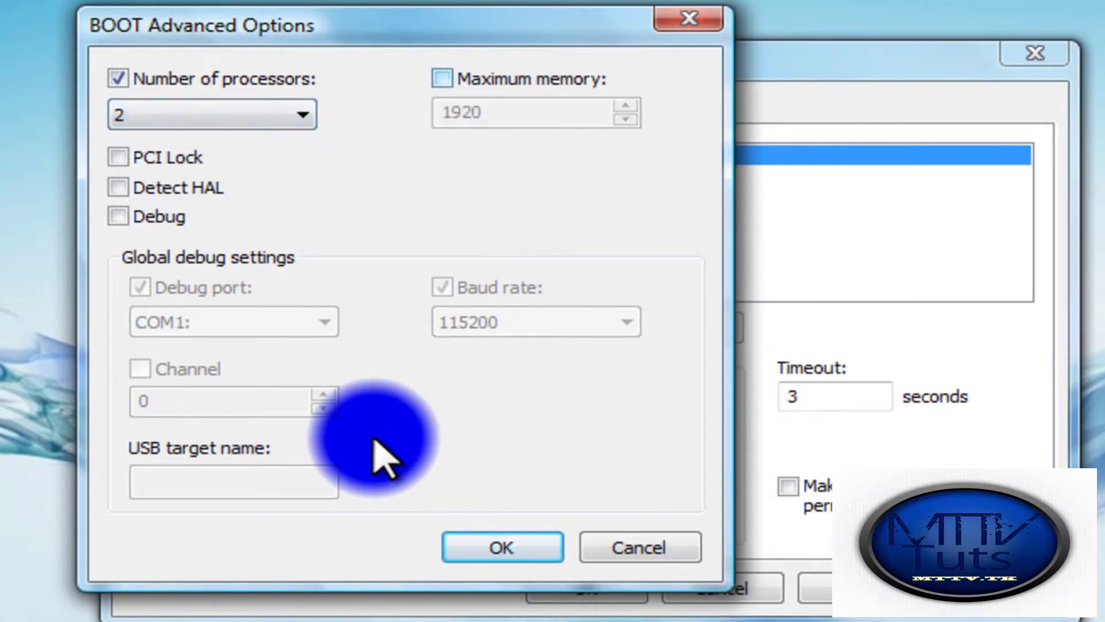
key(space)
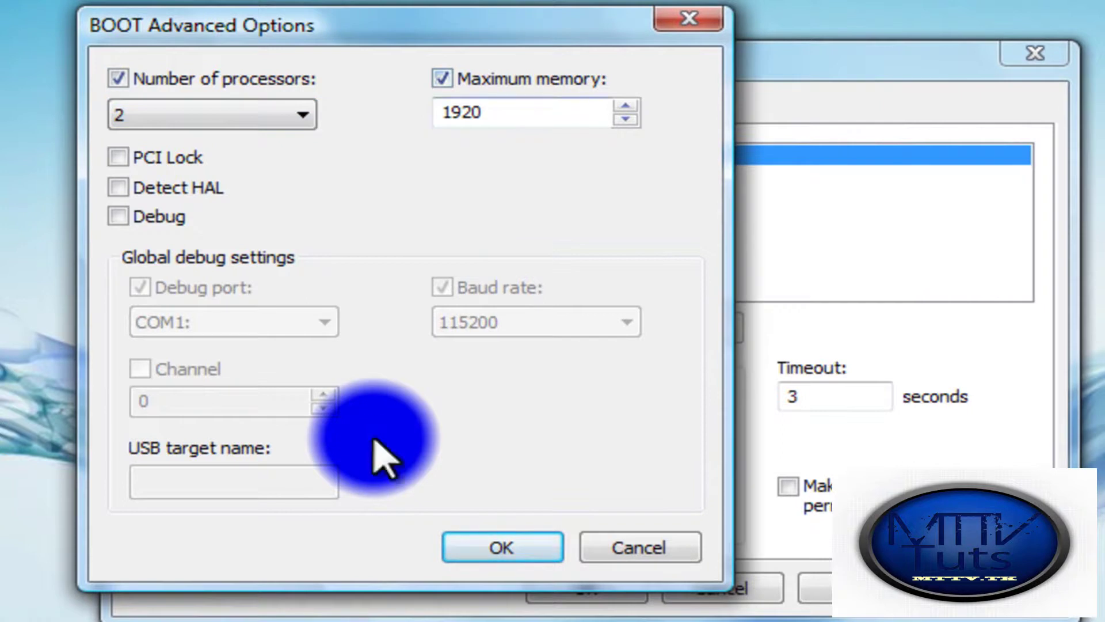
key(Return)
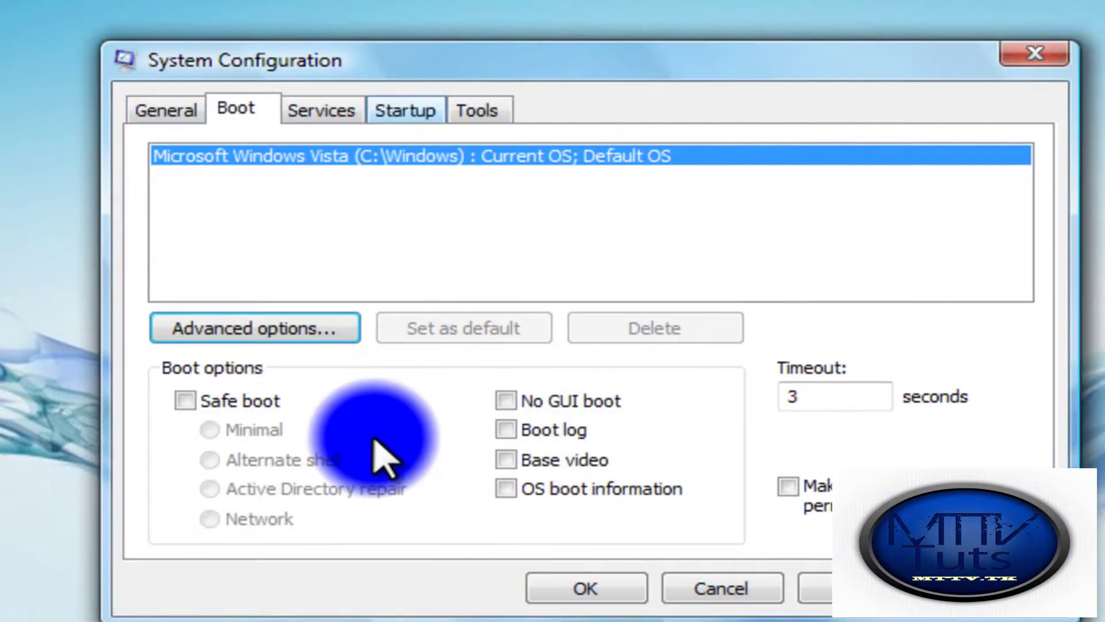
Step: Disable the GoogleToolbarNotifier and Windows Live Messenger startup items, and exit System Configuration without restarting
click(406, 110)
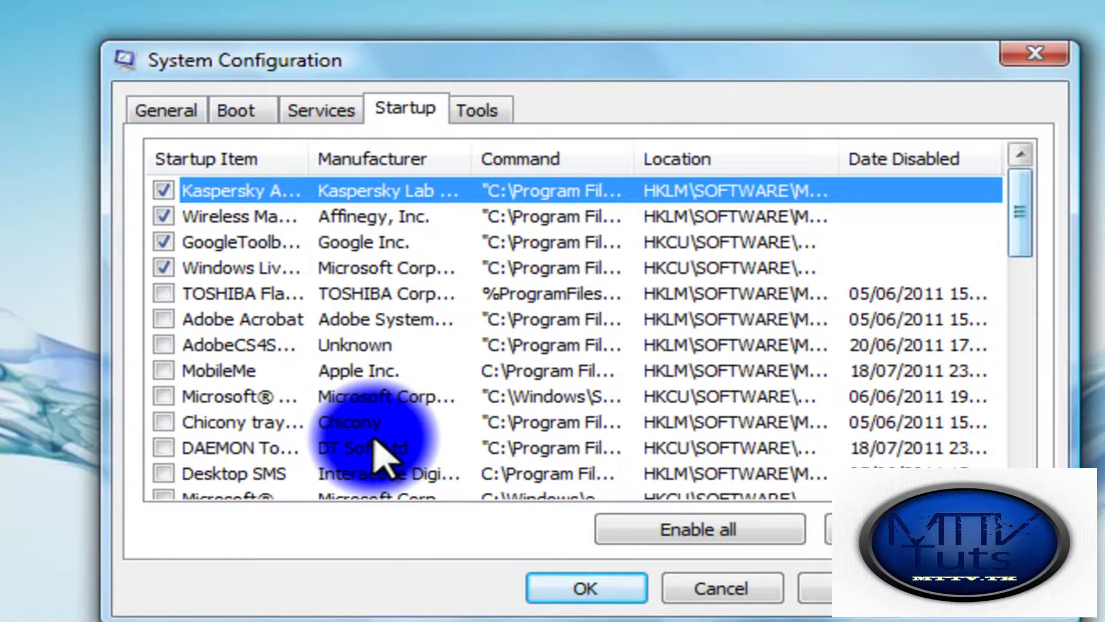
scroll(377, 454, down, 9)
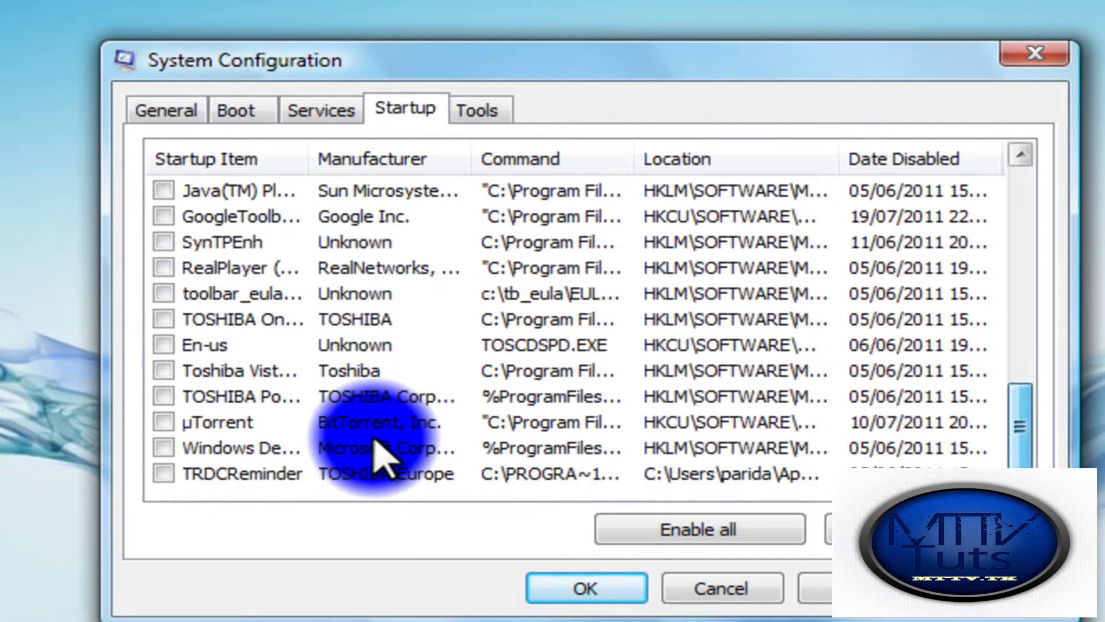
scroll(379, 455, up, 9)
scroll(377, 455, up, 1)
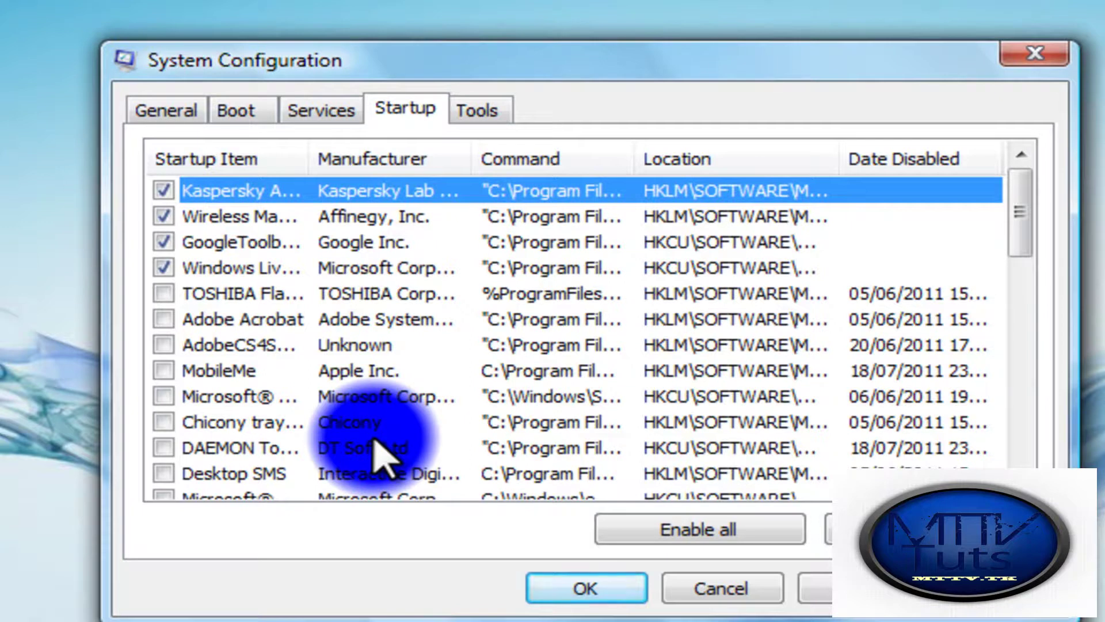
drag(309, 159, 490, 159)
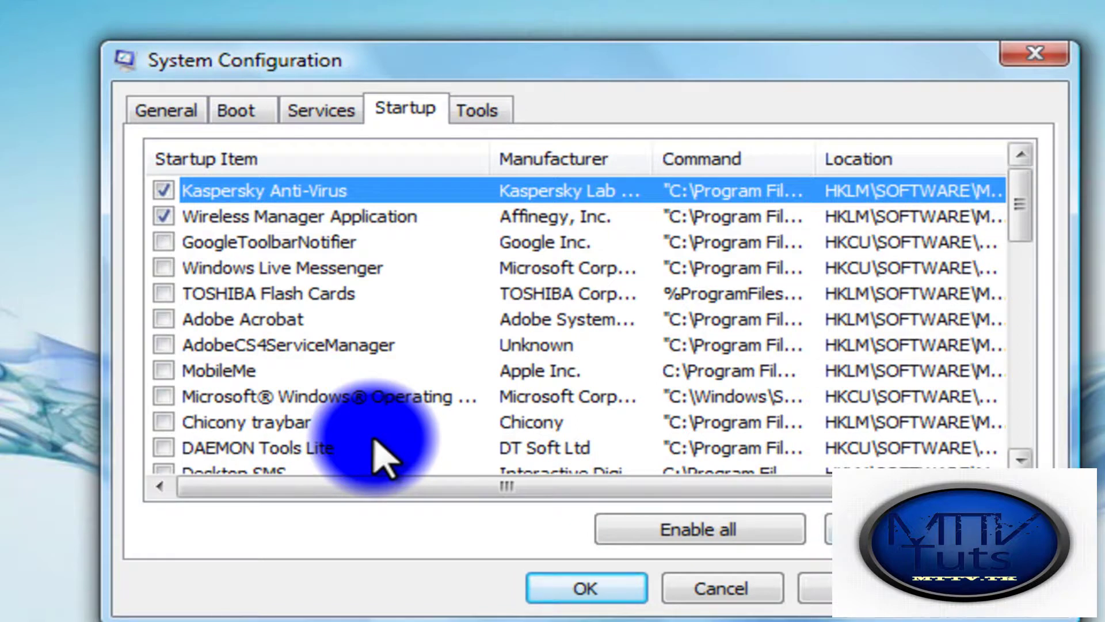
scroll(374, 438, down, 10)
scroll(373, 439, up, 10)
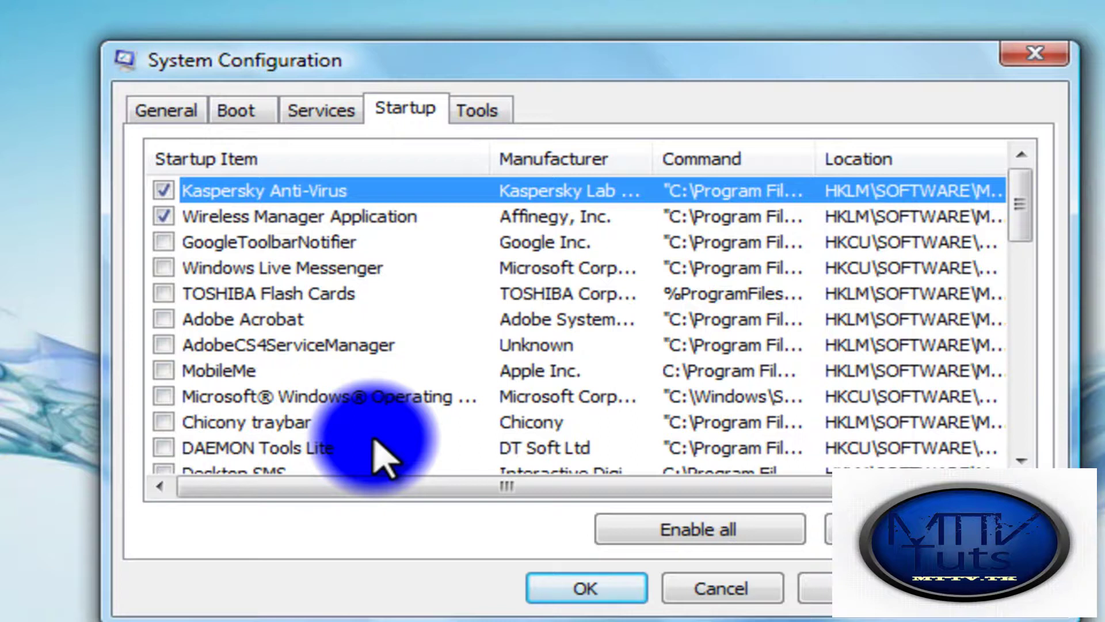
key(Return)
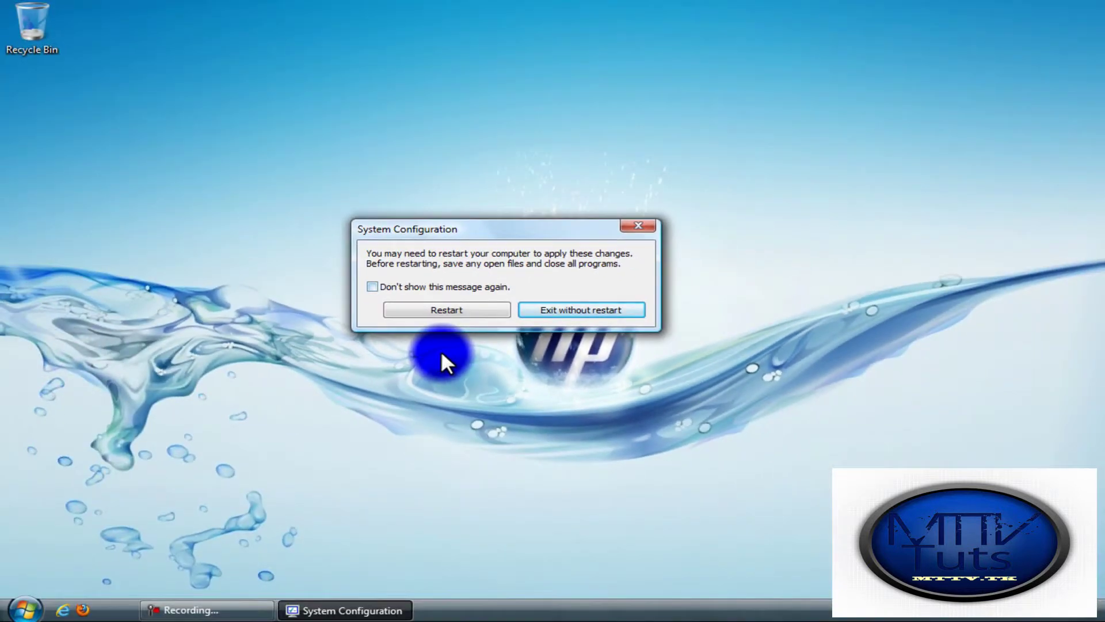
key(Return)
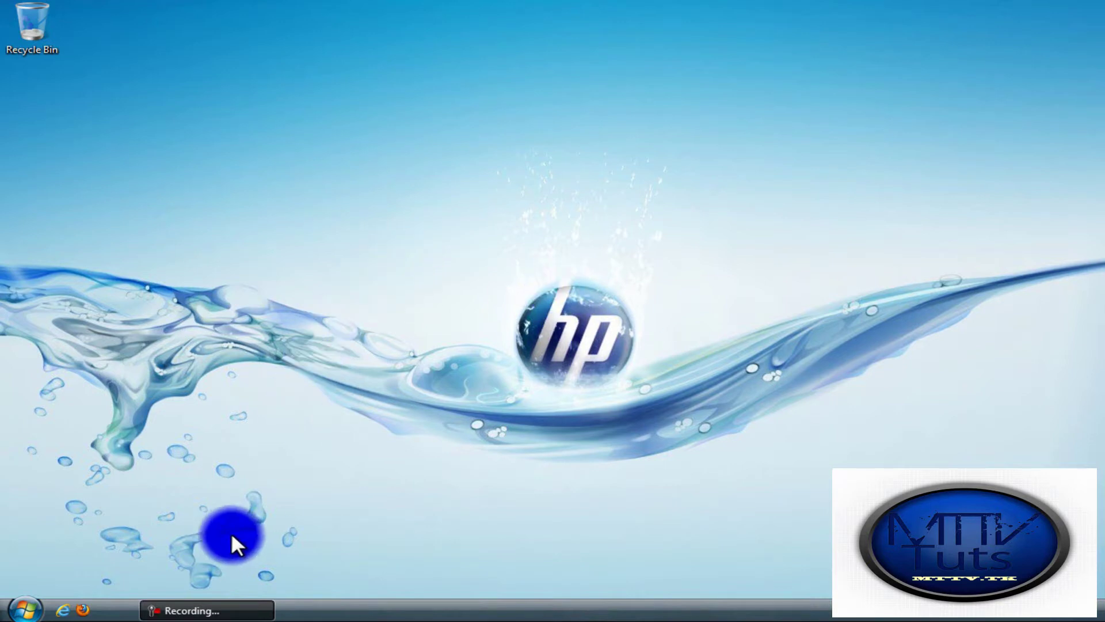
click(22, 608)
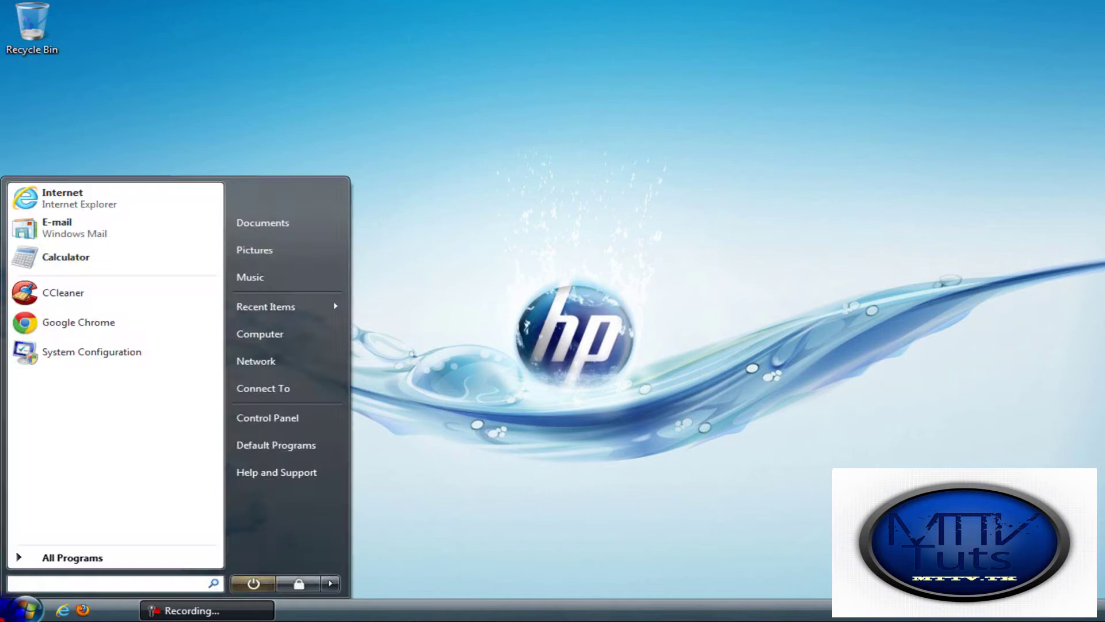
click(100, 321)
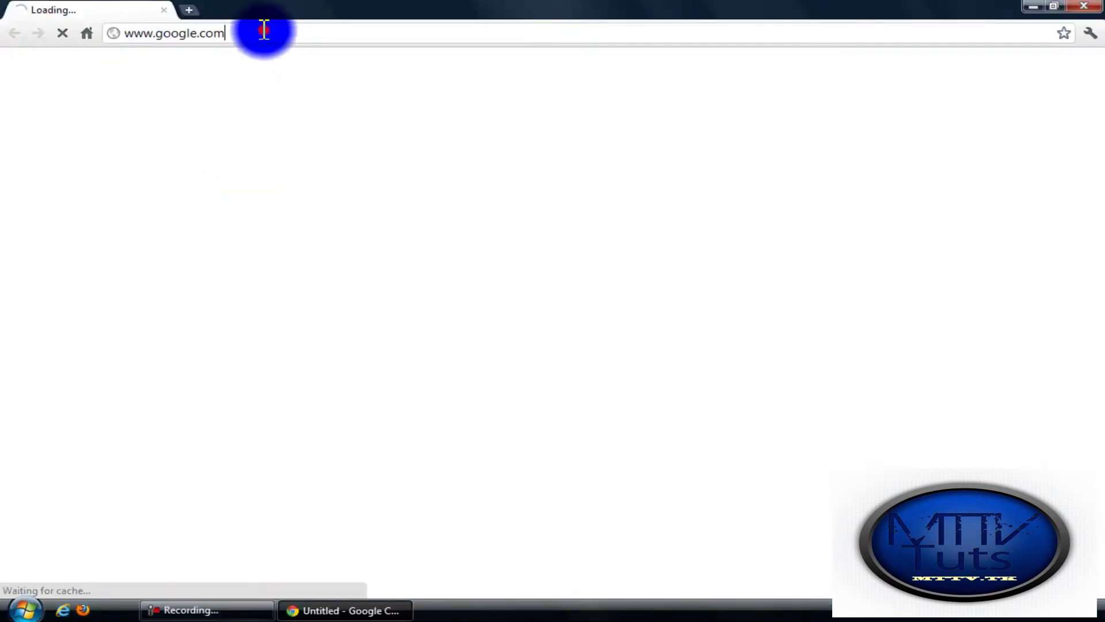
click(263, 30)
text(www.yo)
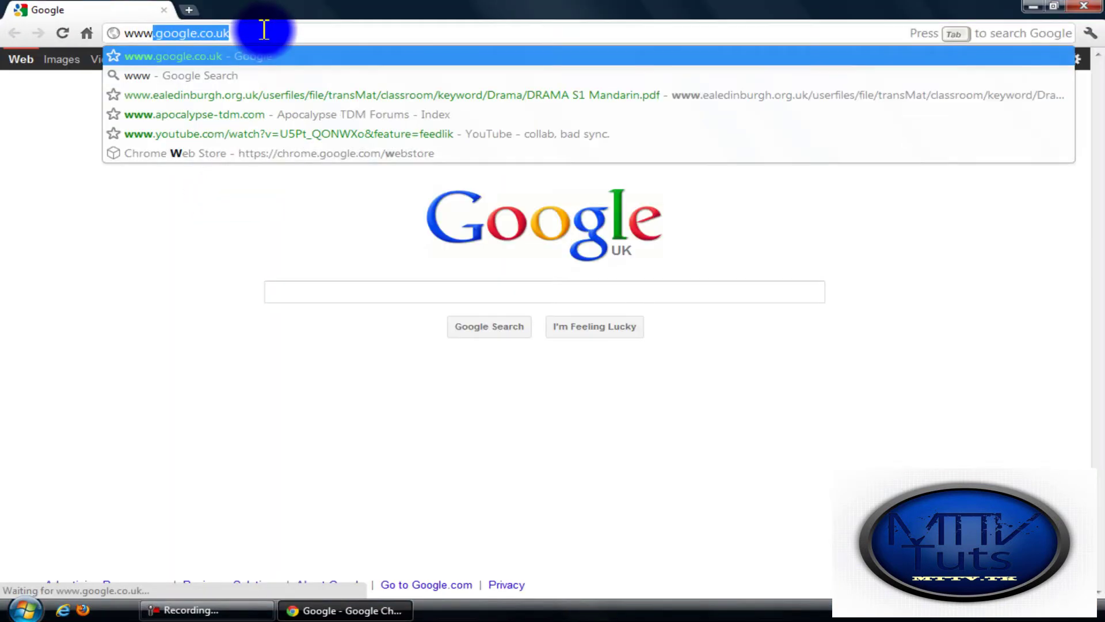
text(utube.com)
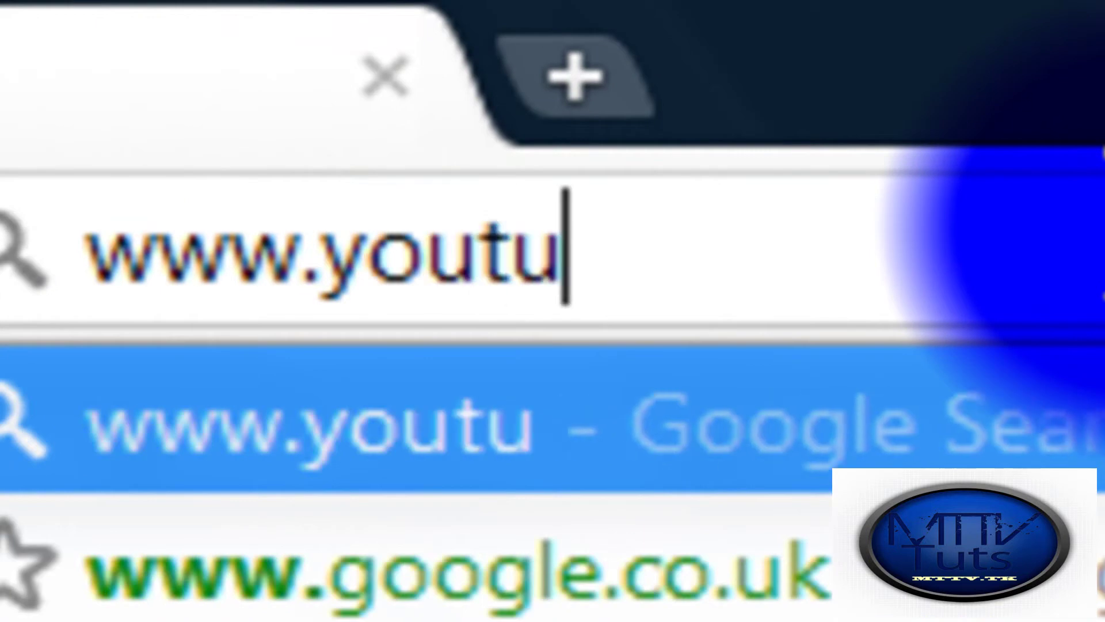
text(/brokeni)
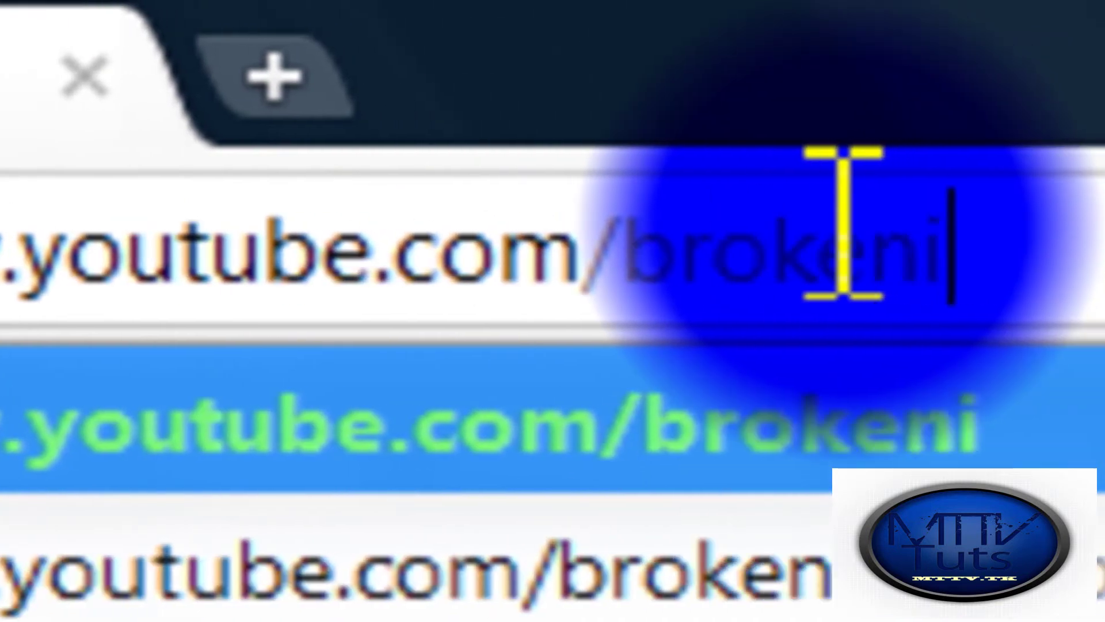
text(irisTV)
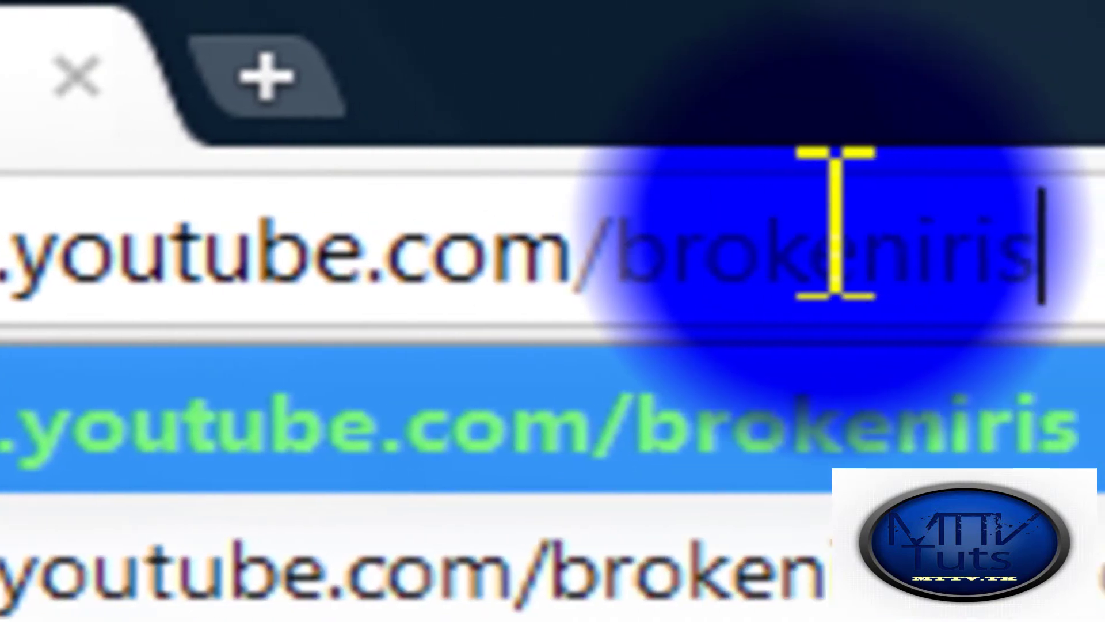
key(Return)
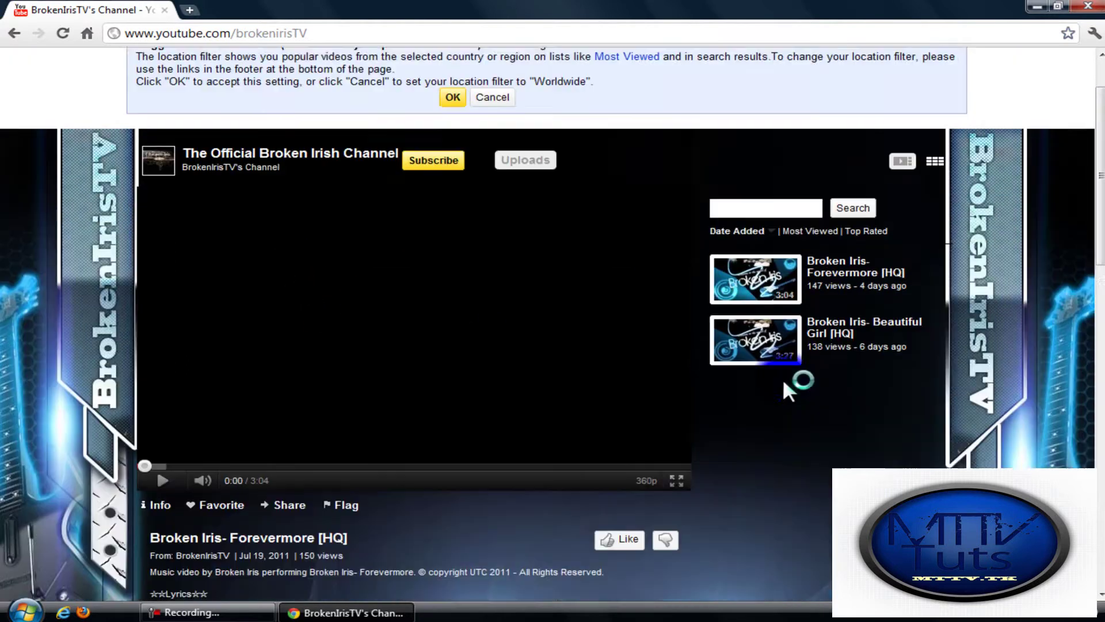
Step: Look over the BrokenIrisTV channel page and its videos, and close the browser
scroll(789, 388, up, 2)
drag(1097, 173, 1102, 270)
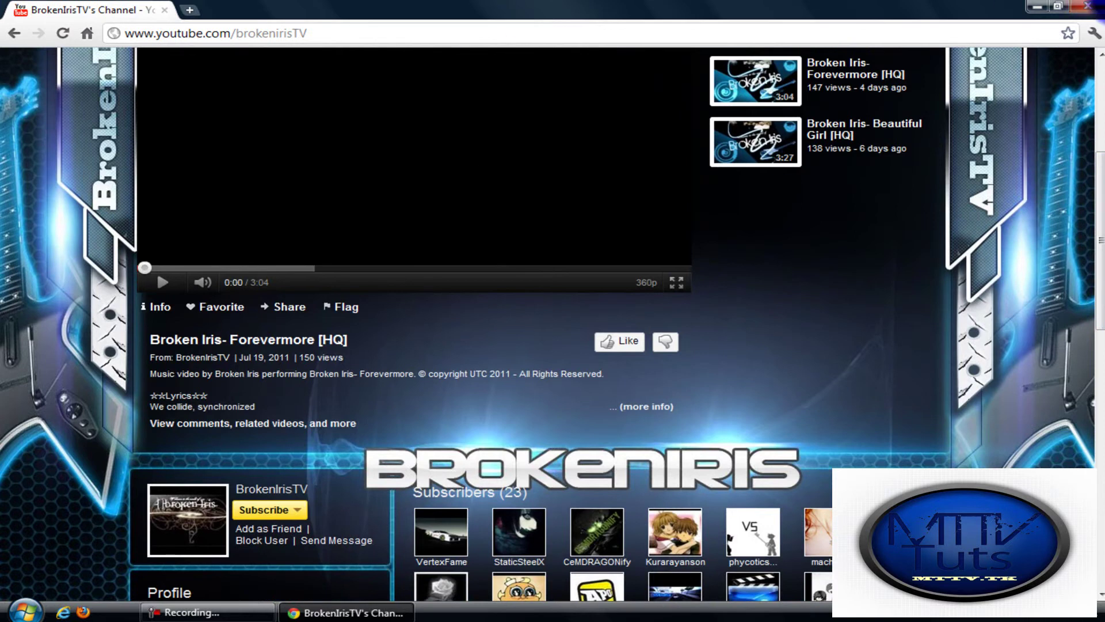
click(1088, 5)
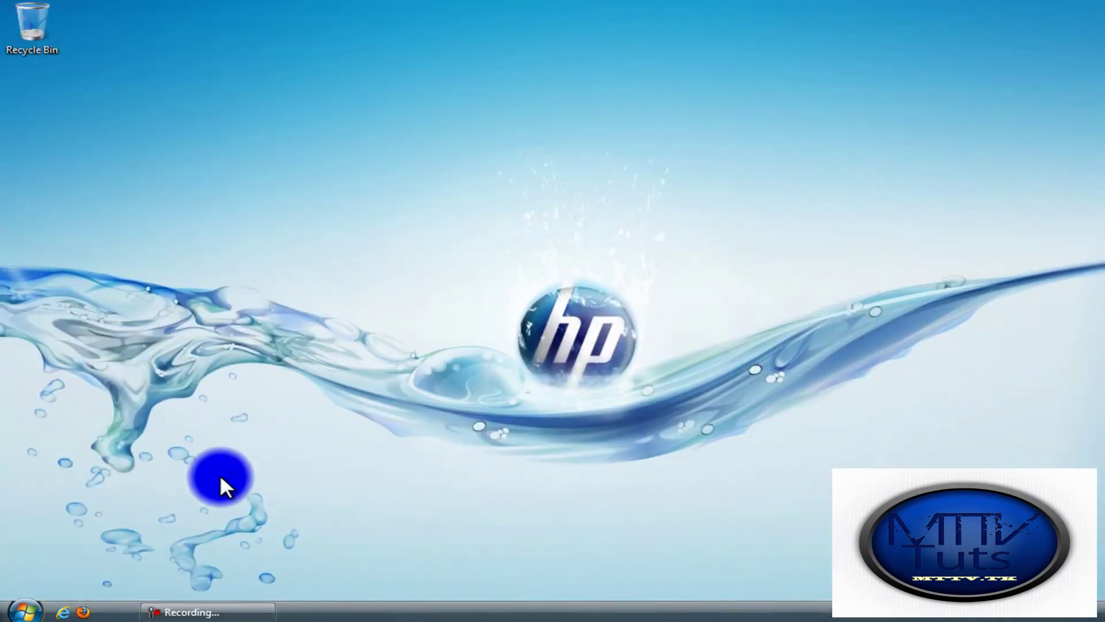